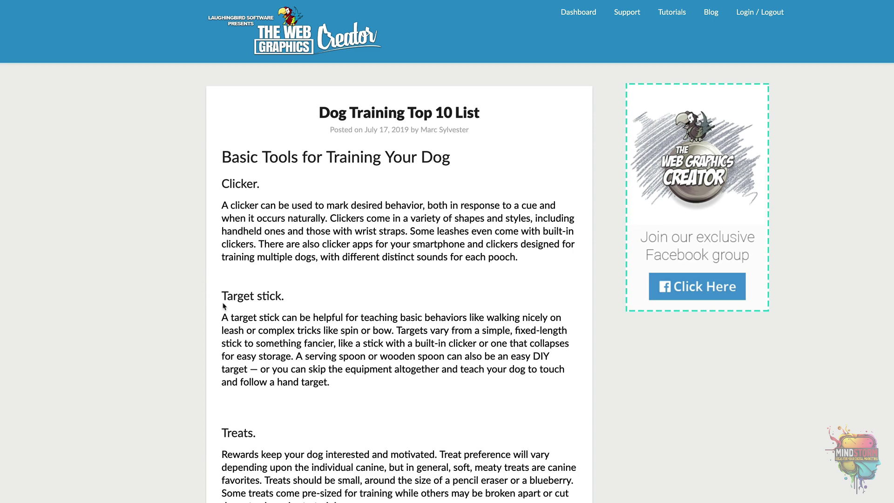
- Review the "Dog Training Top 10 List" blog post from the opening heading through to the training videos section
scroll(249, 304, down, 3)
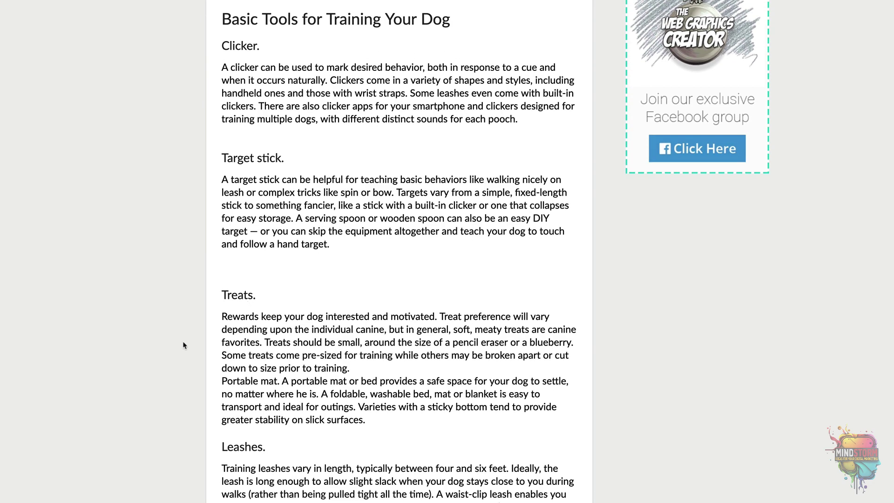
scroll(274, 341, down, 6)
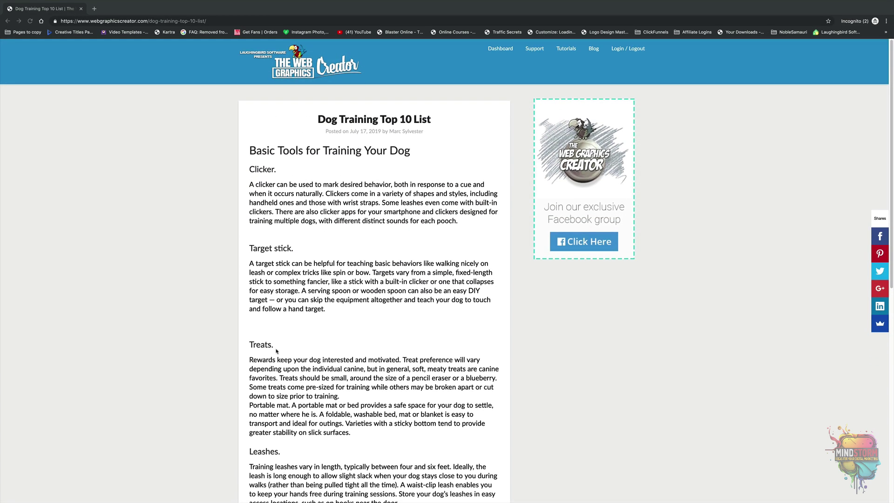
scroll(276, 351, down, 1)
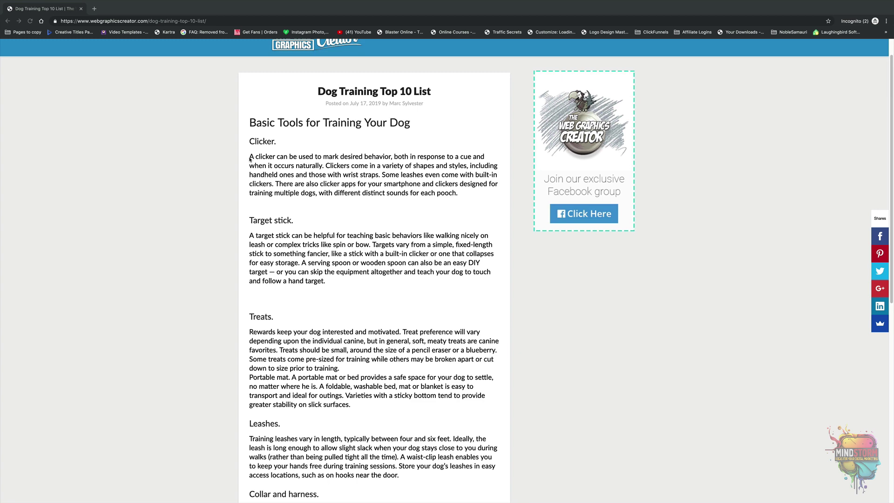
scroll(297, 301, down, 5)
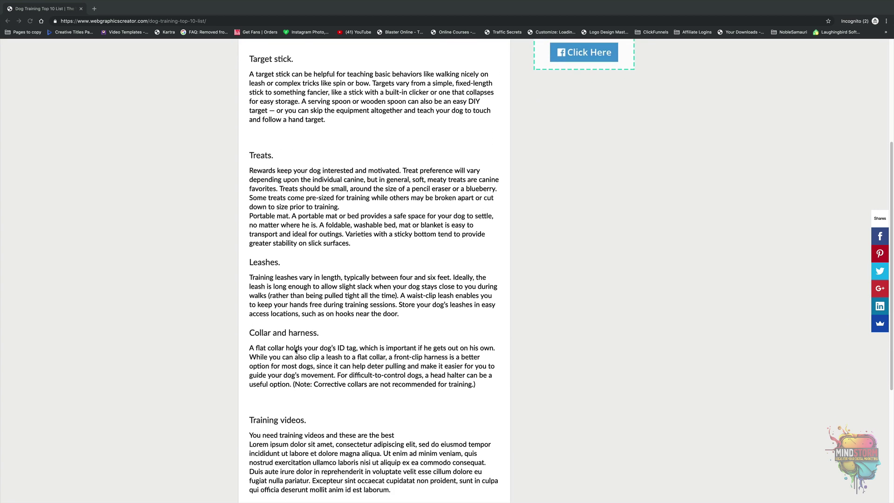
scroll(309, 358, down, 2)
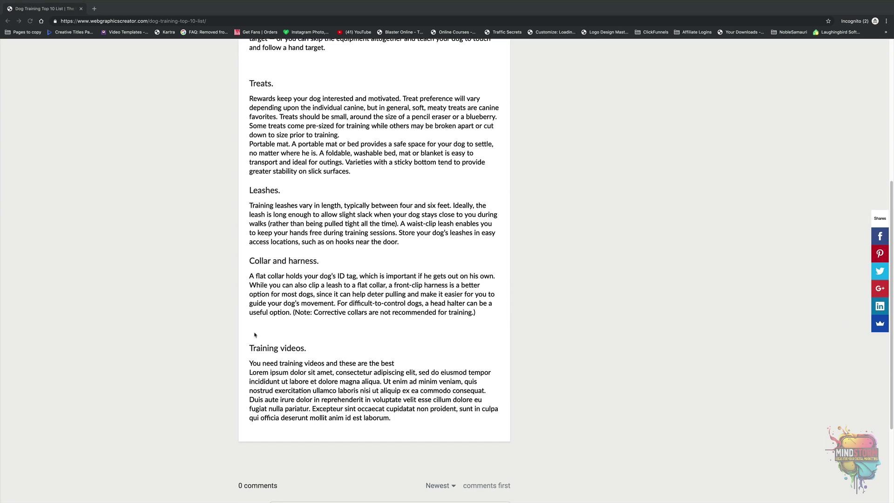
scroll(255, 335, up, 7)
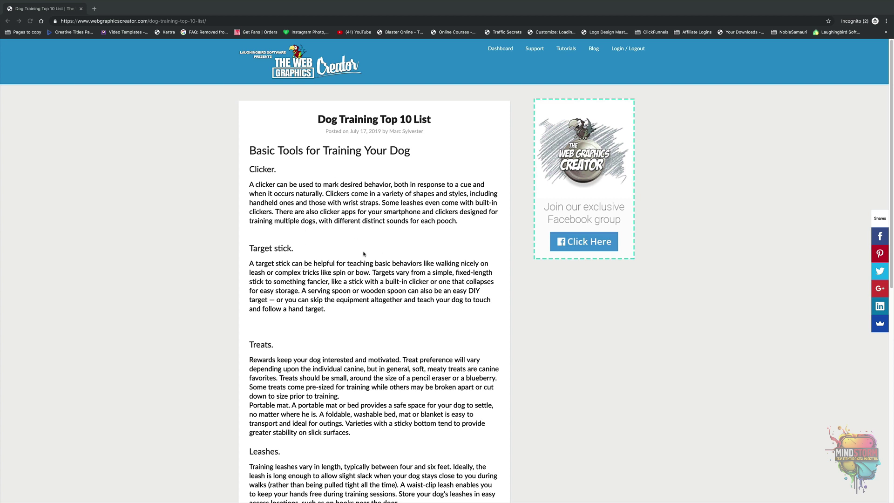
- Open webgraphicscreator.com in a new browser tab, go through the login to the dashboard and open the Create page
click(95, 10)
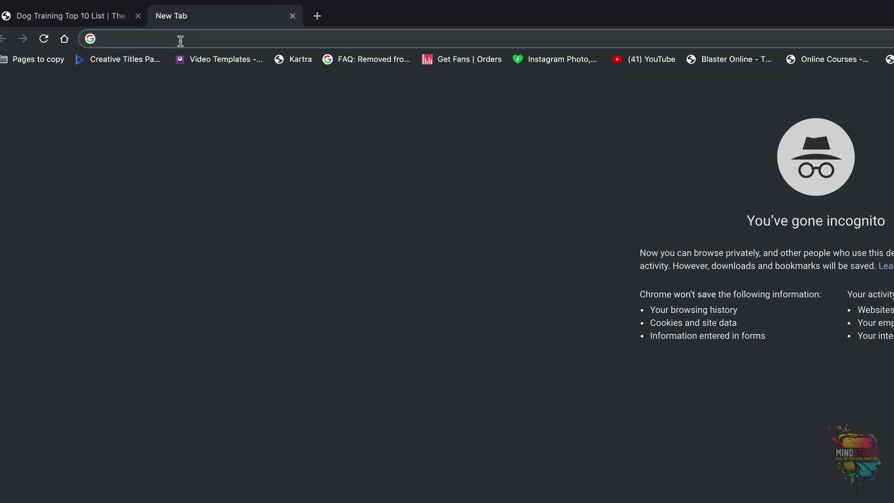
text(webgraphicscreator.com)
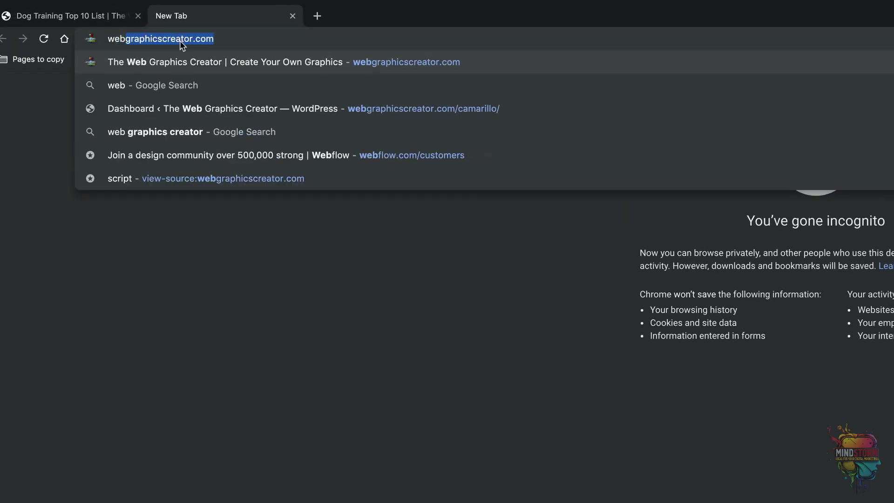
key(Return)
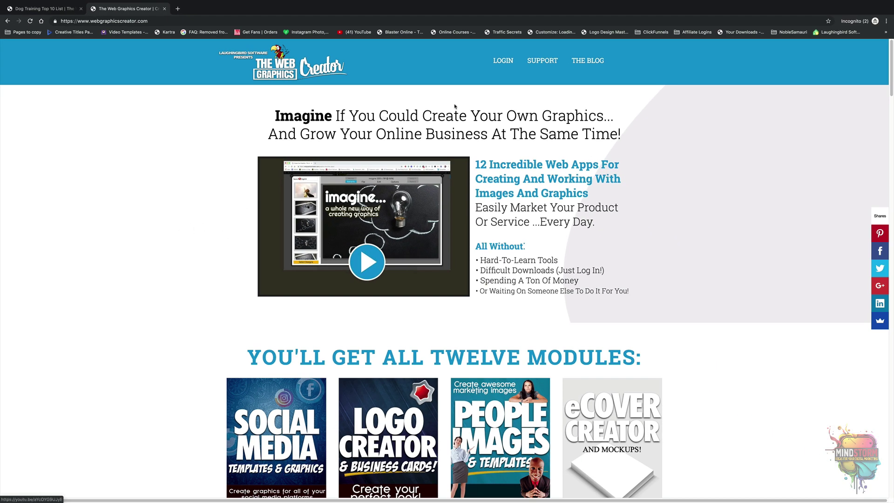
click(506, 62)
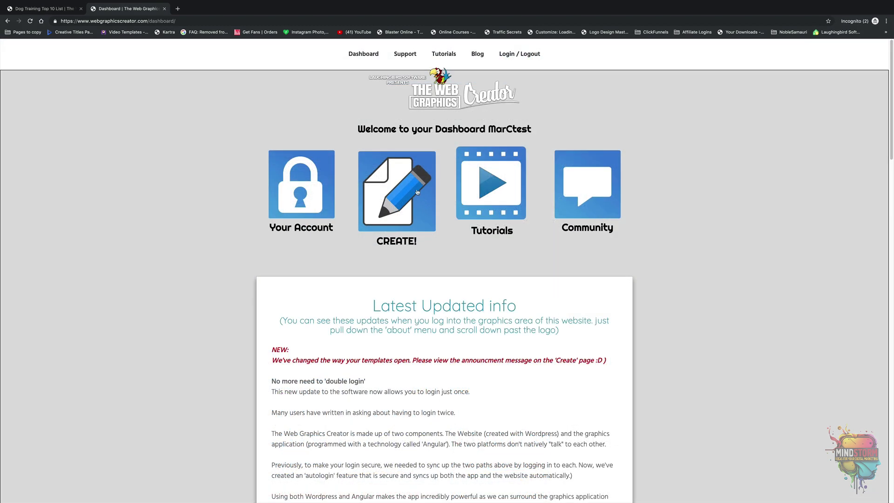
click(418, 192)
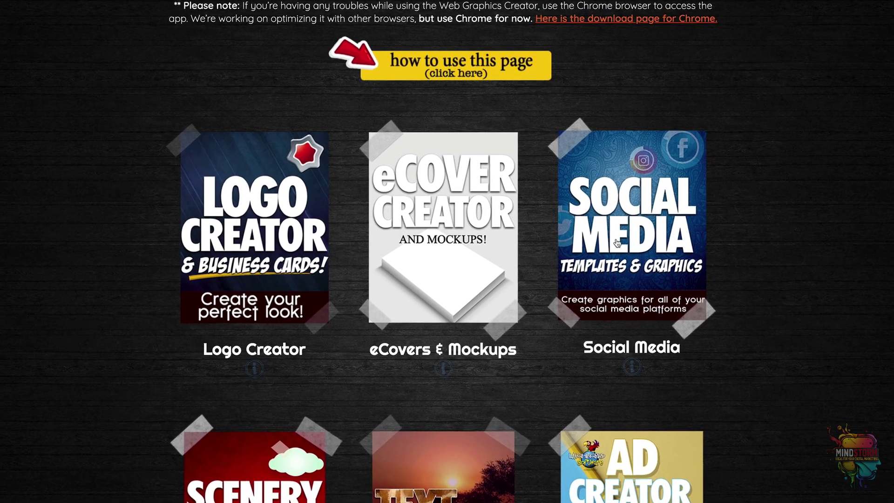
- Find the Blog Graphics module among the available modules and launch it
scroll(618, 243, down, 10)
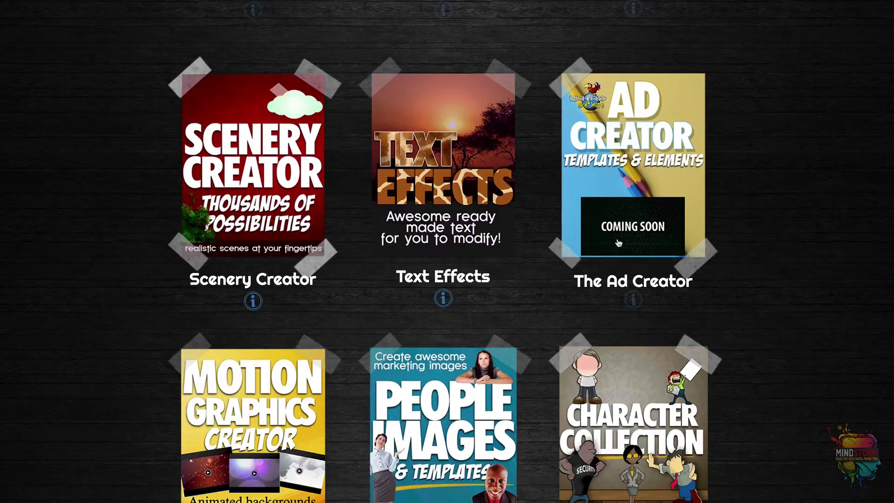
scroll(618, 242, down, 6)
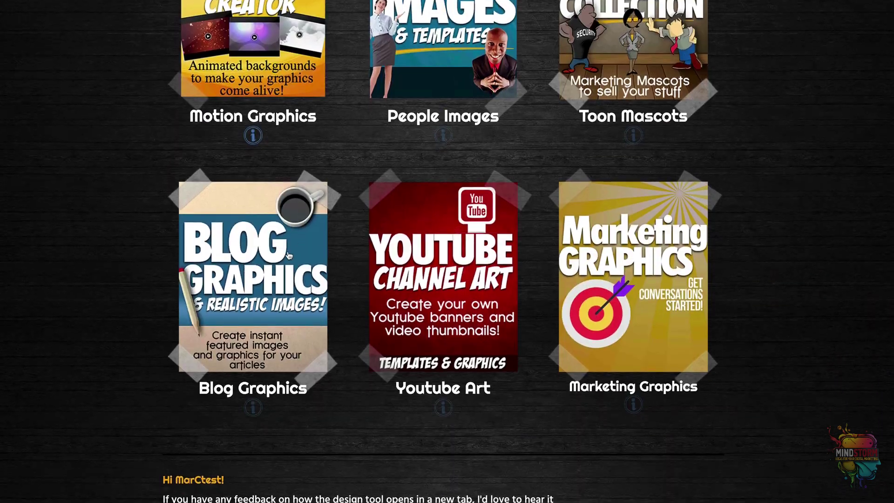
click(269, 278)
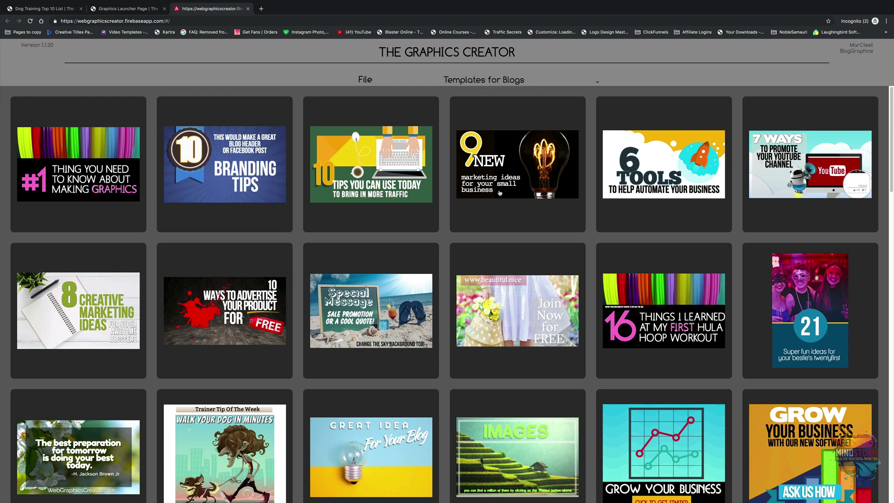
- Browse the blog templates and open the "image SEO – 7 tips to get you to the top of Google images" design
scroll(499, 193, down, 3)
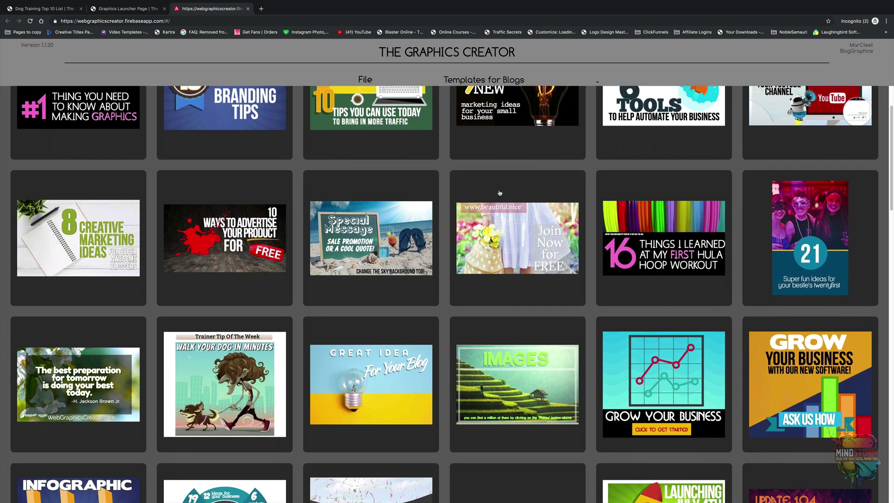
scroll(500, 193, down, 5)
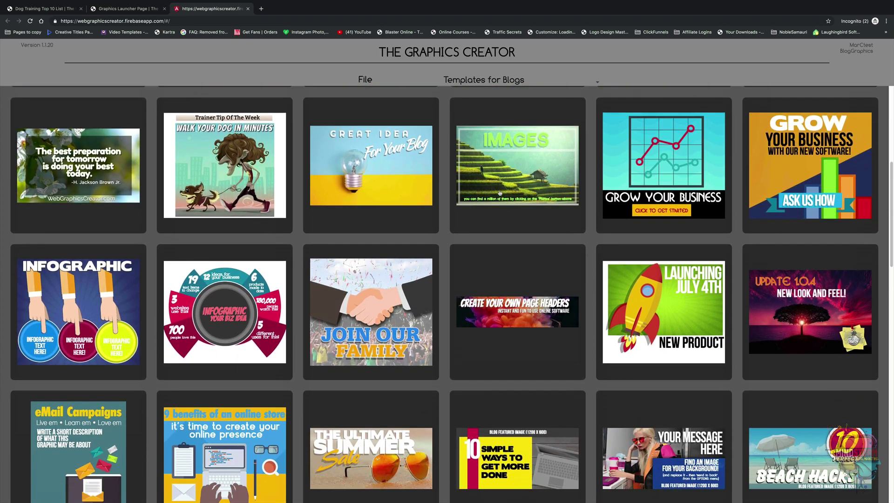
scroll(499, 193, down, 10)
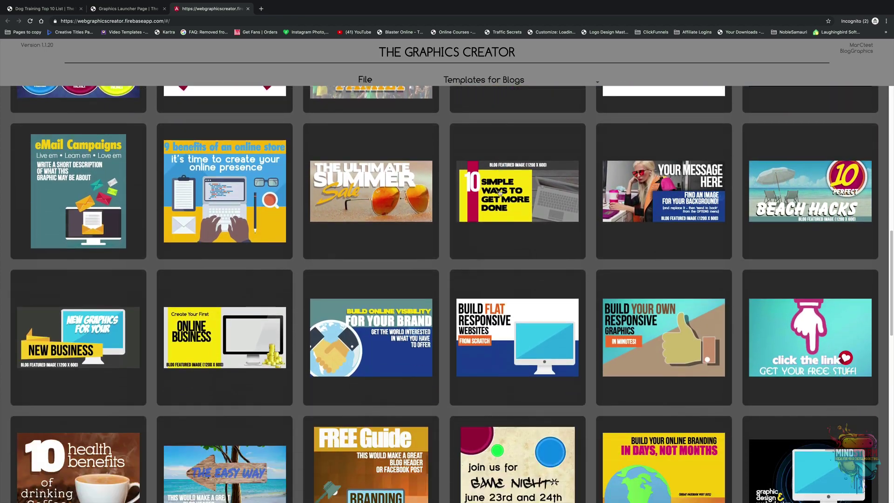
scroll(500, 193, down, 5)
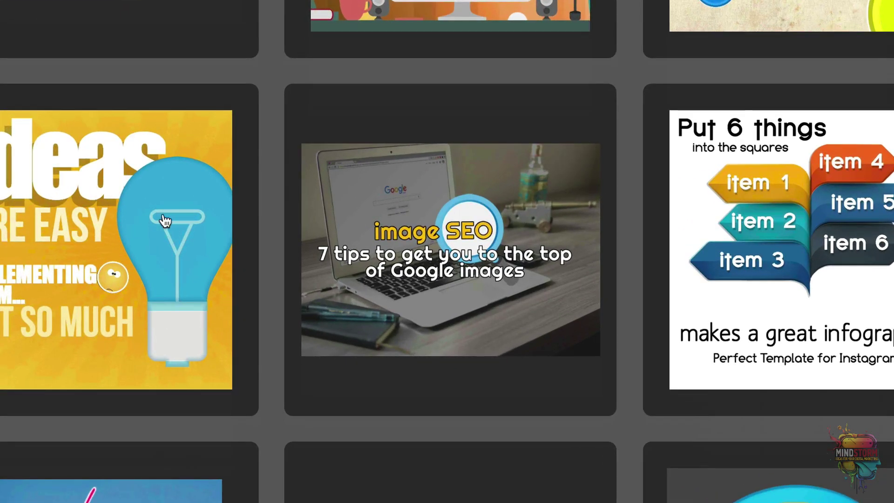
click(469, 203)
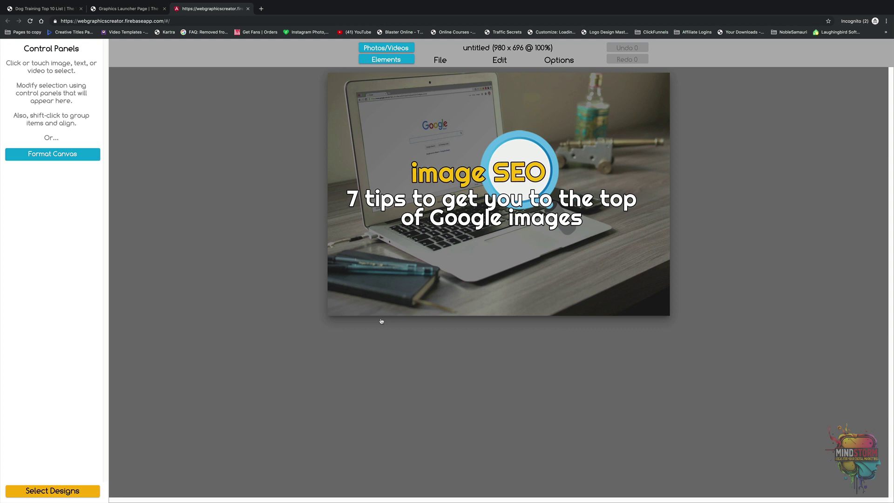
- Delete the laptop background photo from the design
click(465, 244)
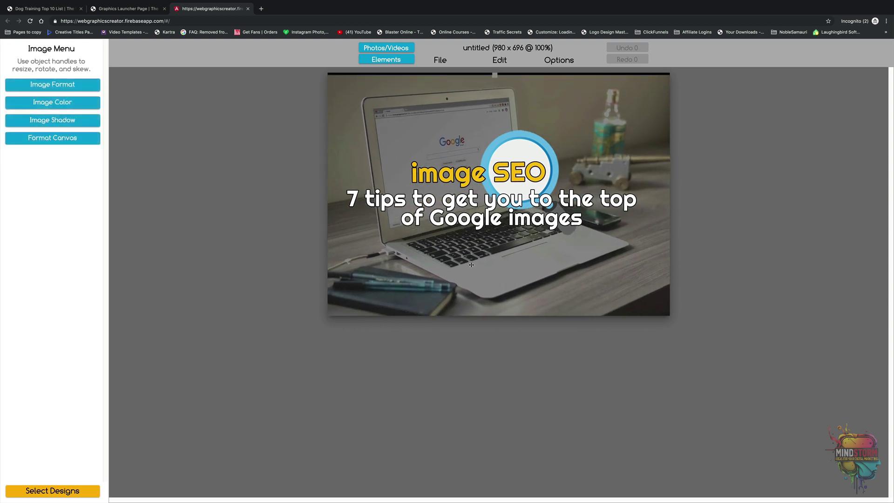
drag(432, 246, 437, 253)
key(Delete)
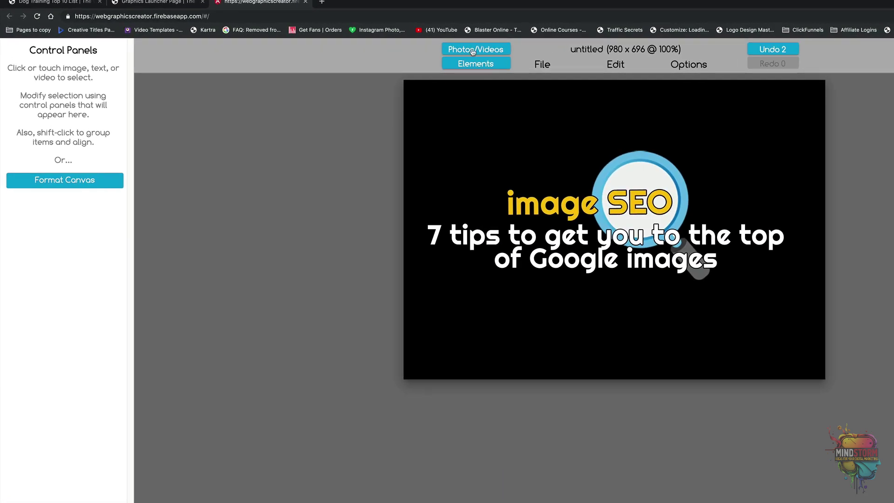
- Search the stock photos for "dog" and add the picture of two golden puppies sitting on grass to the design
click(472, 50)
click(45, 136)
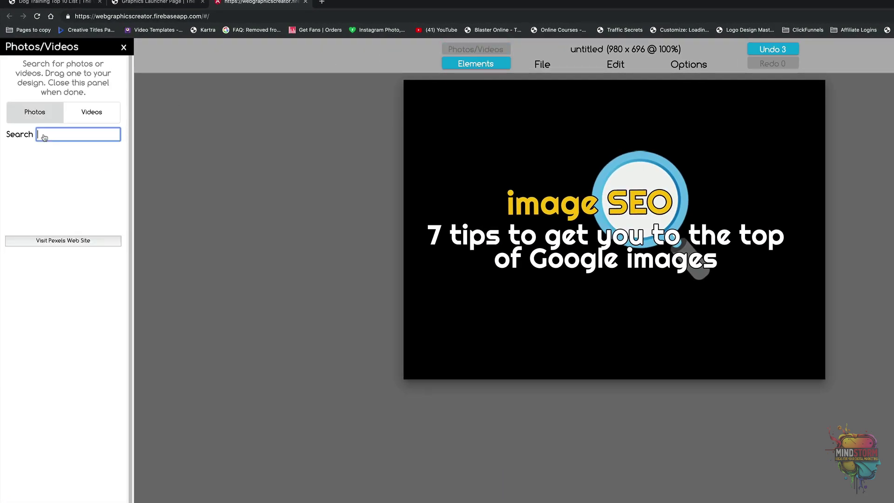
text(dog)
key(Return)
scroll(22, 280, down, 7)
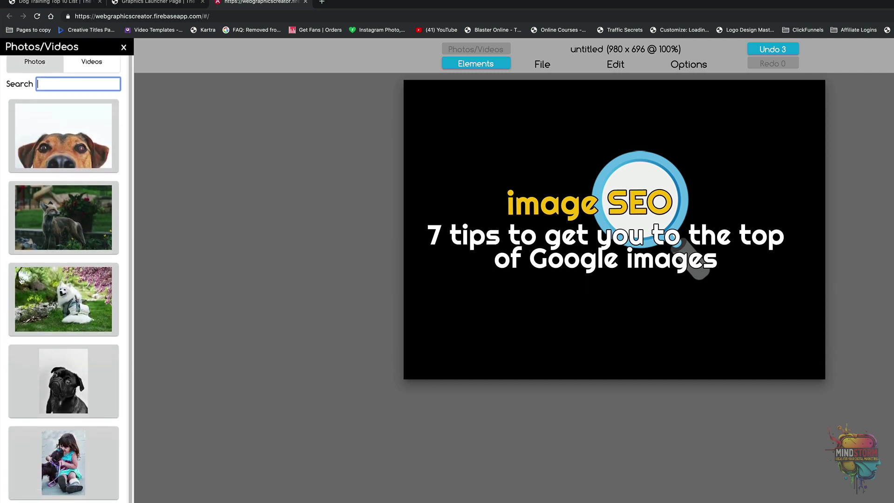
scroll(22, 281, down, 4)
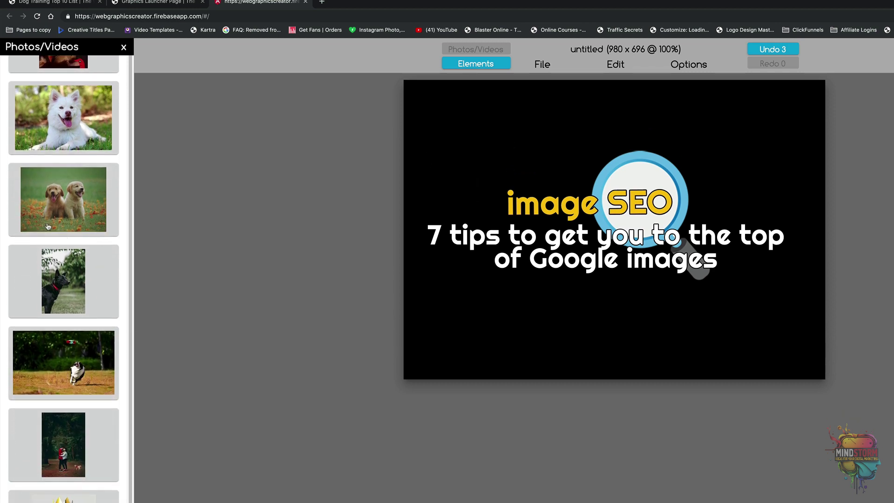
click(87, 189)
- Position and enlarge the puppies photo to fill the whole canvas and send it to the back behind the text
drag(616, 262, 545, 217)
drag(683, 286, 849, 387)
click(688, 64)
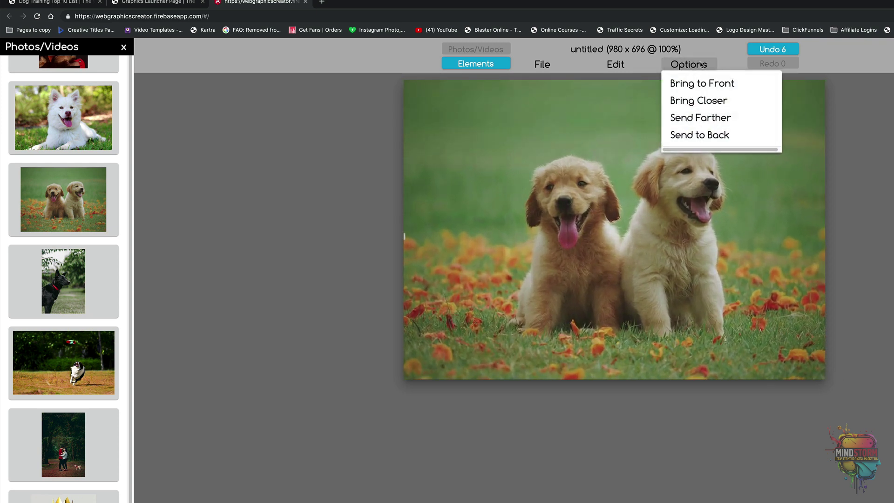
click(701, 136)
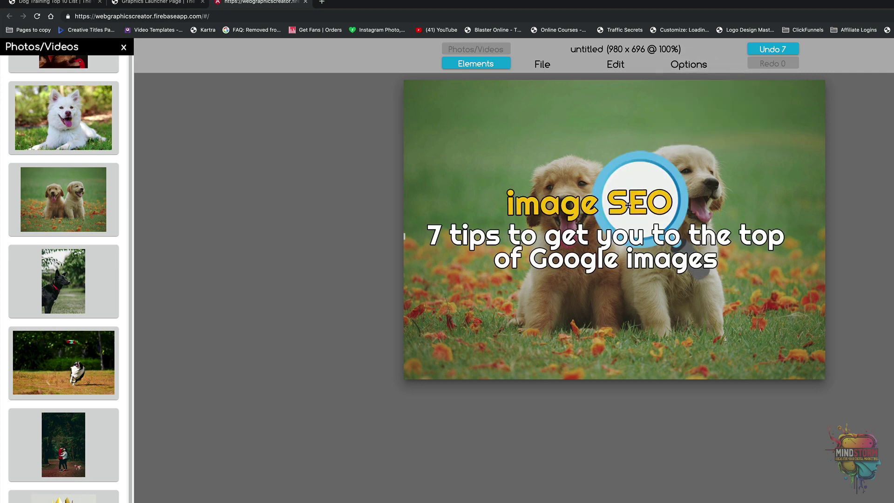
- Move the "7 tips" text, the magnifying glass and the "image SEO" headline lower to uncover the puppies' faces
drag(610, 267, 613, 340)
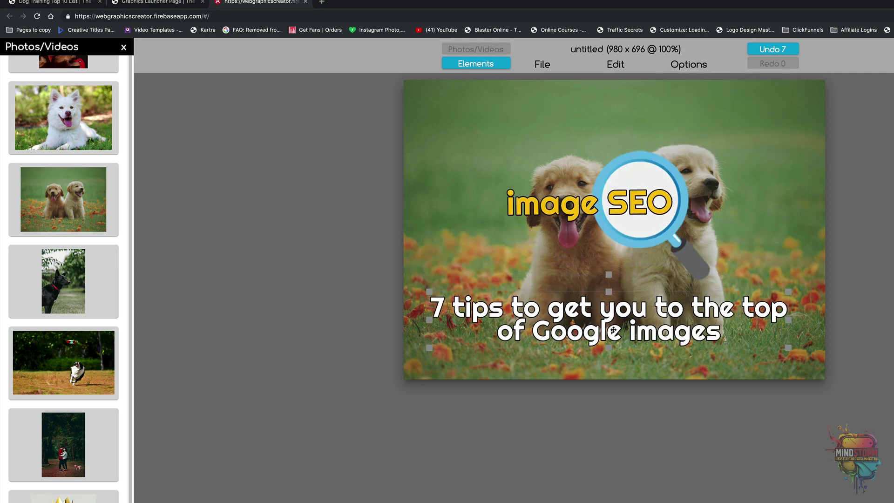
drag(629, 246, 636, 296)
drag(585, 210, 574, 259)
- Change the headline to "Top 10" and the text below it to "things you need to train your dog"
click(551, 257)
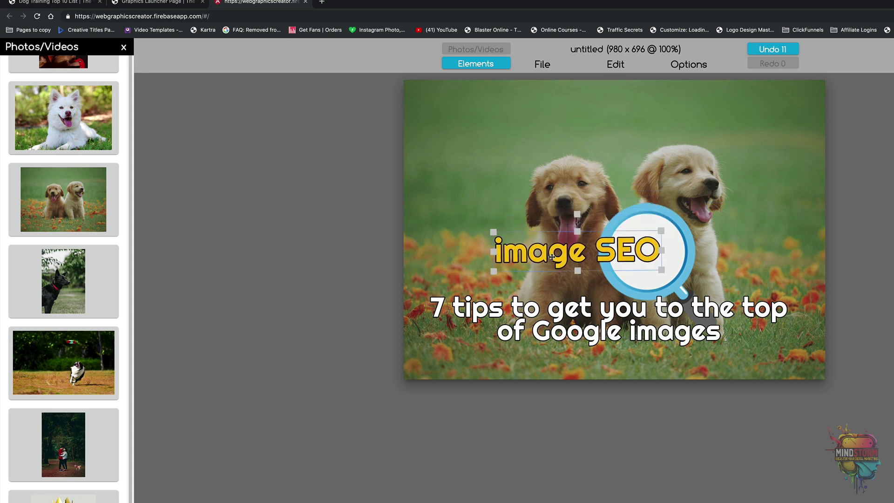
click(559, 257)
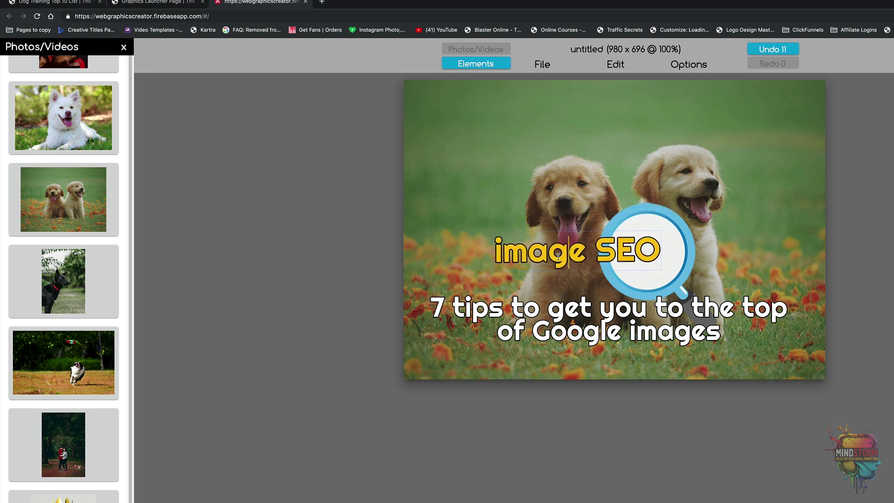
triple_click(558, 257)
text(Top 10)
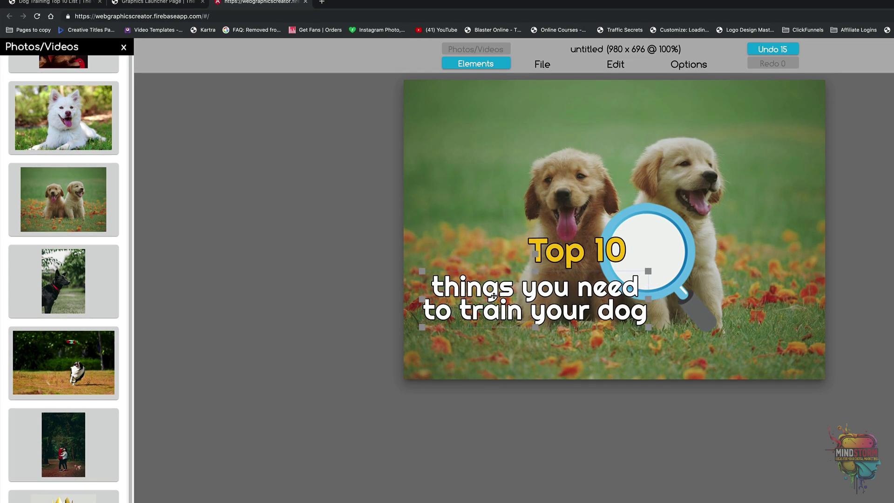
- Enlarge the "things you need to train your dog" text to nearly the canvas width and fit "Top 10" and a smaller magnifying glass just above it
click(494, 296)
drag(649, 329, 766, 355)
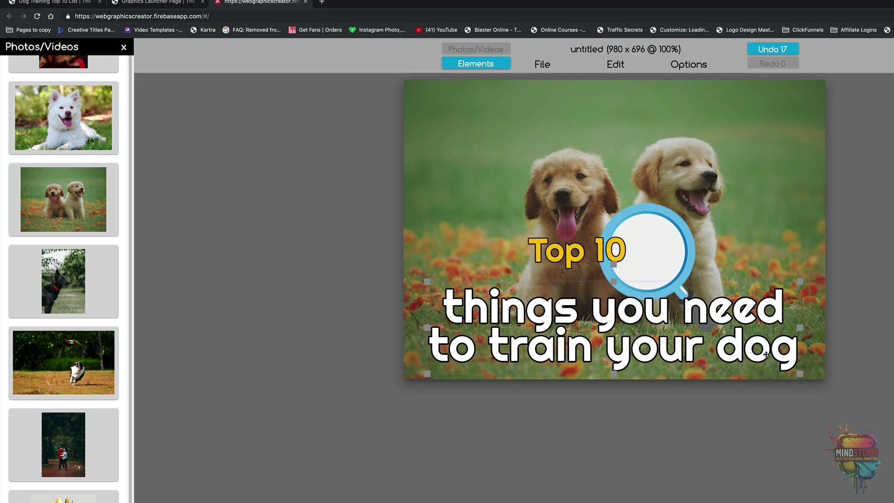
drag(626, 252, 610, 268)
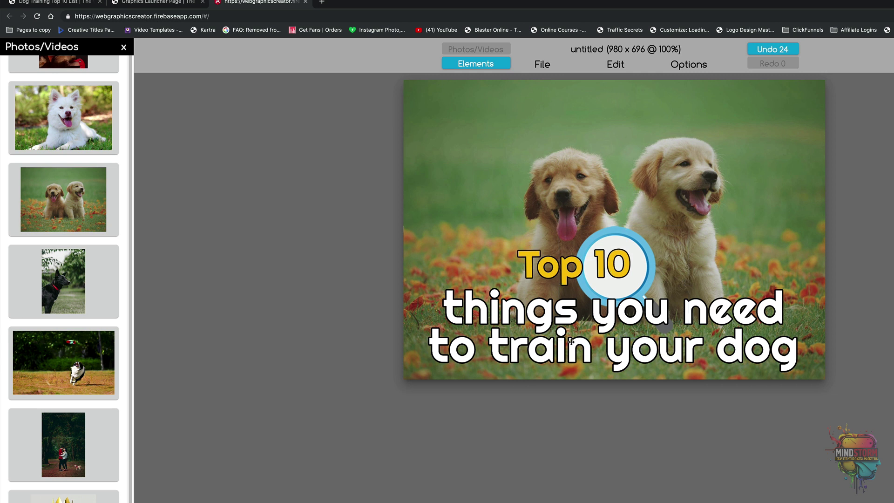
- Download the finished design as a PNG image named "dog"
click(542, 65)
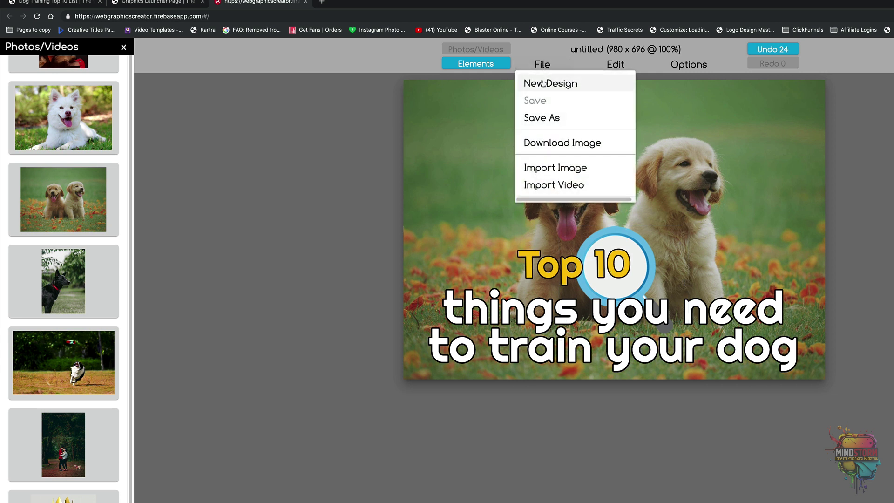
click(551, 143)
click(513, 349)
text(dog)
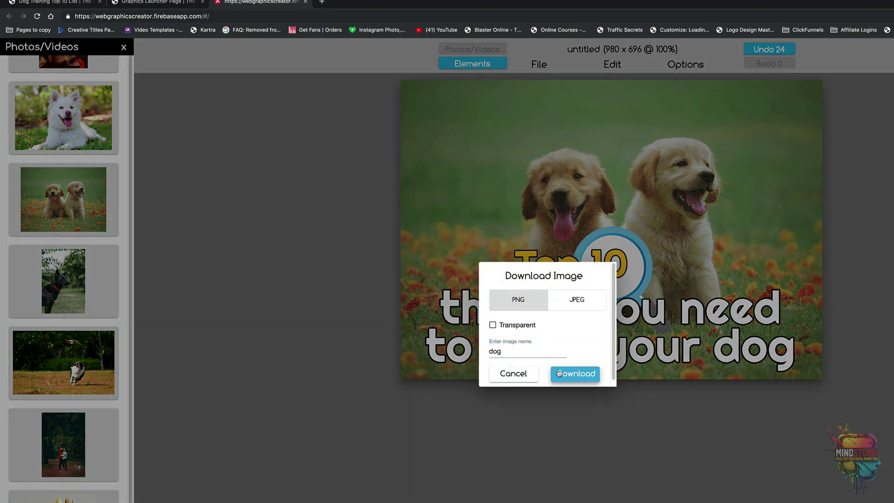
click(559, 373)
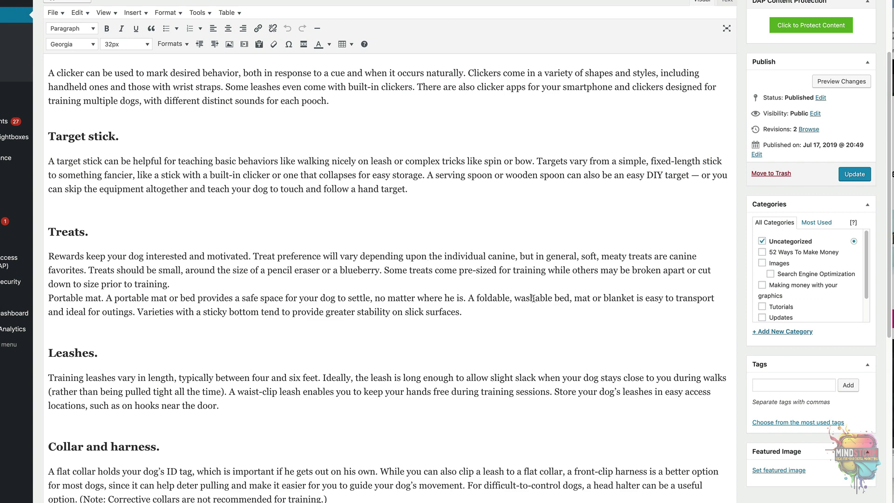
- Set the dog graphic as the post's featured image and reload the published Dog Training Top 10 List page
click(777, 471)
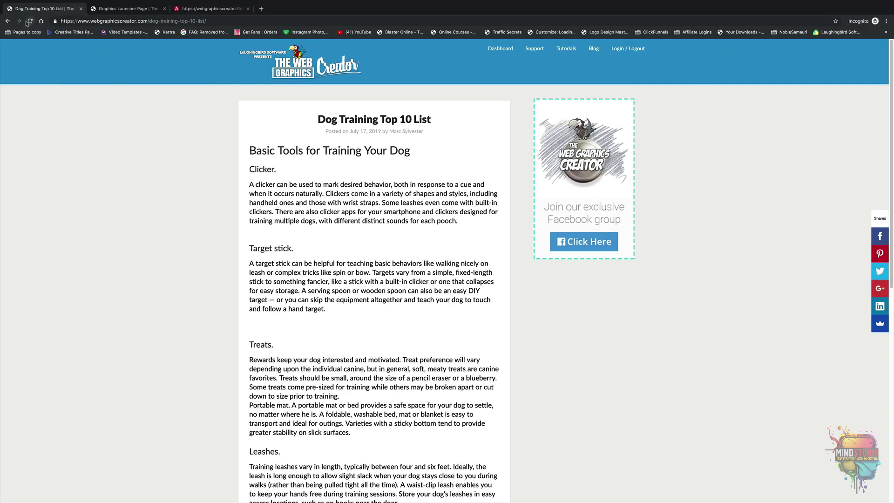
click(29, 21)
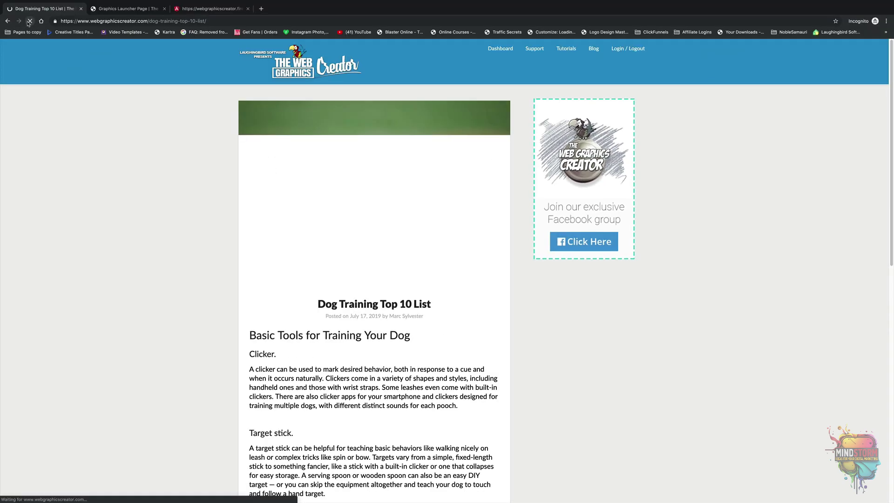
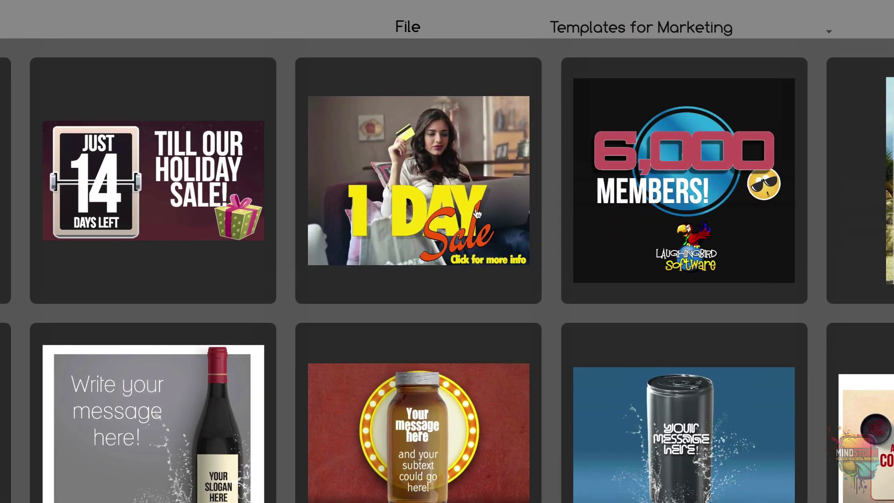
- Open the "1 Day Sale" template from the marketing templates and delete its photo of the woman
click(418, 206)
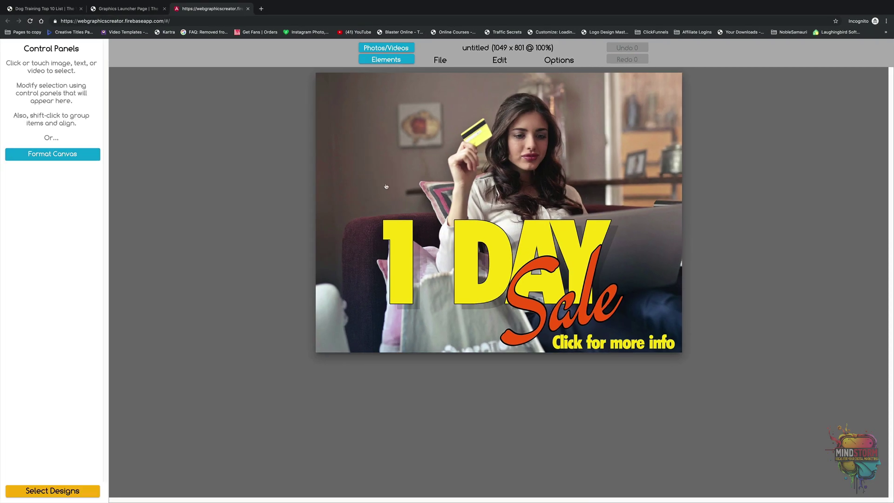
click(521, 153)
drag(521, 152, 532, 156)
key(Delete)
- Move the "1 DAY" and "Sale" texts together up to the canvas's upper part and delete the "Click for more info" text
drag(352, 186, 657, 329)
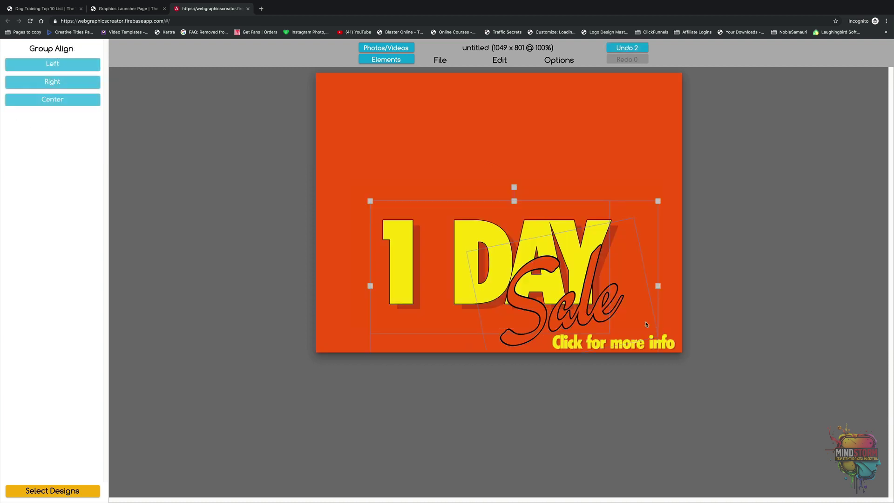
drag(568, 298, 528, 174)
drag(599, 345, 505, 285)
key(Delete)
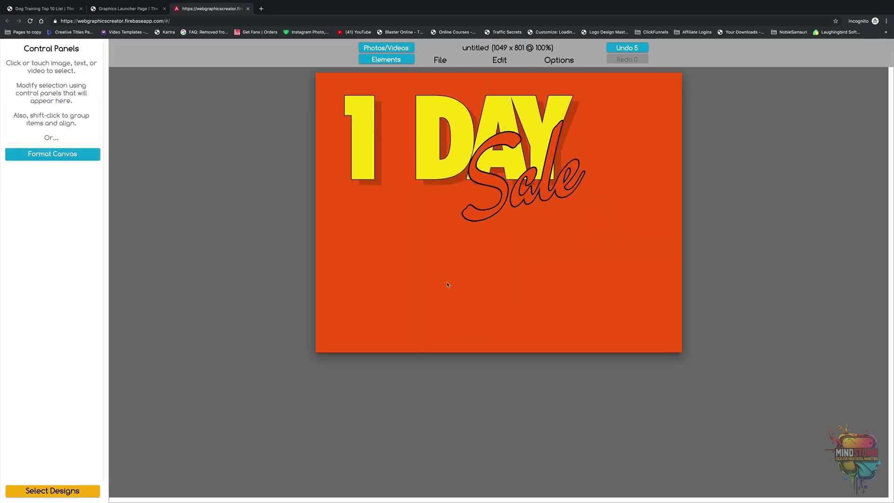
- Resize the canvas to about 1236 x 419 pixels
click(75, 154)
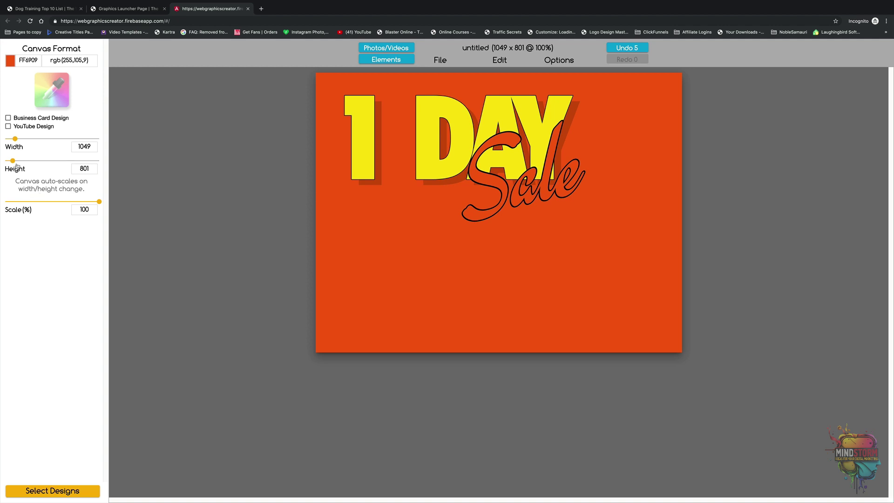
drag(13, 161, 17, 139)
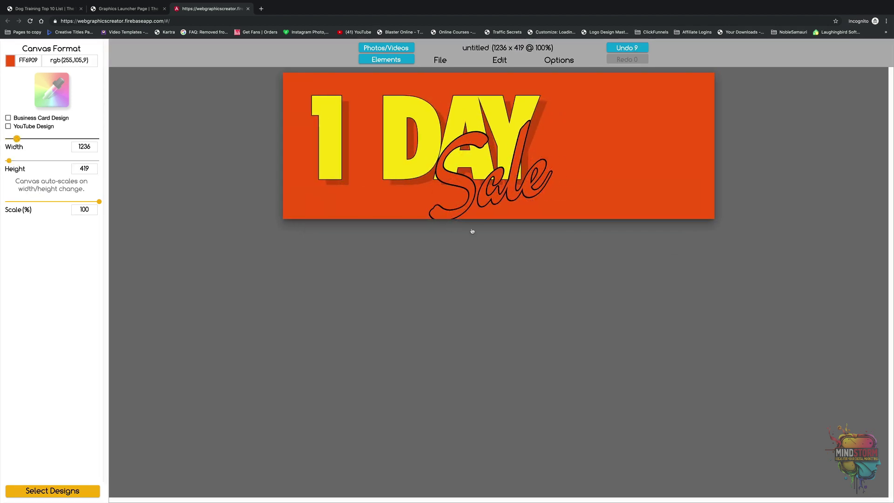
click(564, 210)
- Change the "1 DAY" text to "Dog" and the "Sale" text to "Clicker"
click(393, 135)
text(Dog)
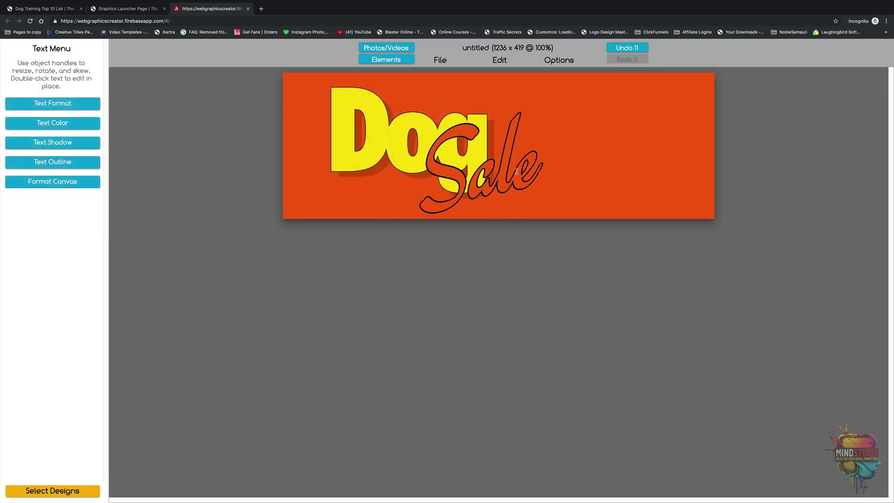
click(516, 171)
text(Clcik)
key(BackSpace)
key(BackSpace)
key(BackSpace)
text(icker)
- Shrink the "Clicker" text so it overlaps the lower end of "Dog"
click(560, 153)
click(594, 182)
drag(612, 198, 531, 175)
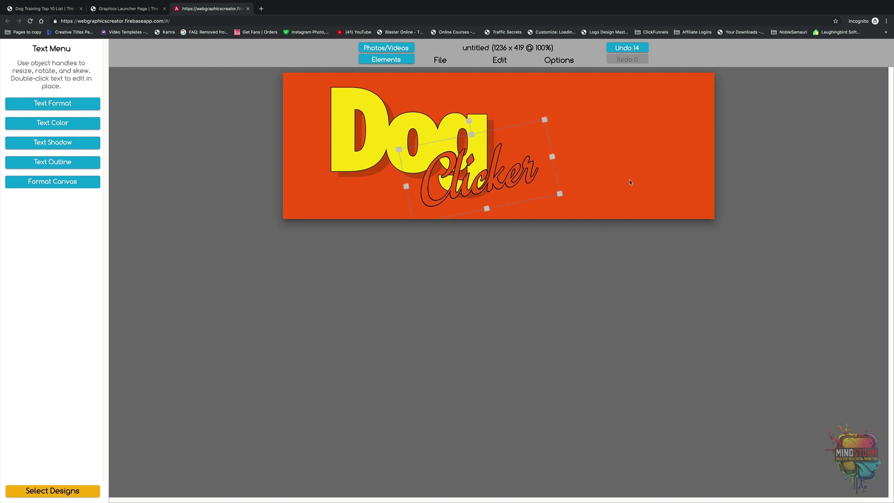
- Narrow the canvas to about 790 pixels and fit the "Dog" and "Clicker" texts, slightly smaller, into its upper-left area
click(630, 182)
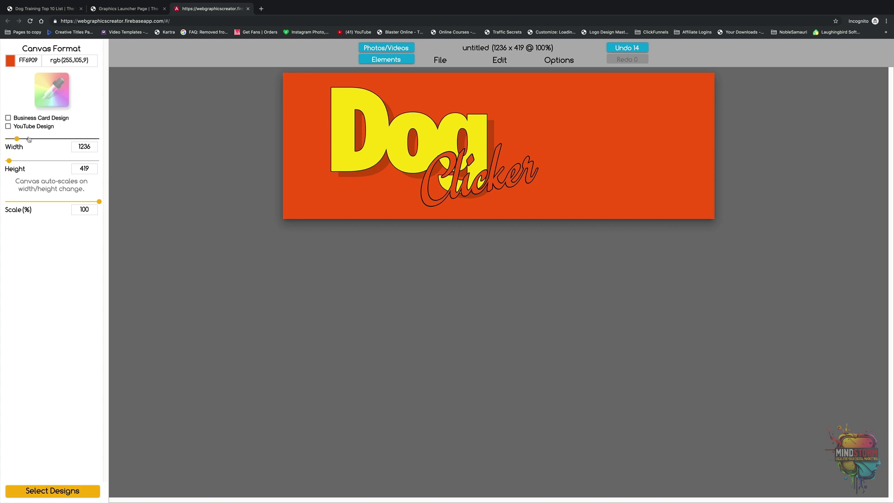
drag(16, 139, 13, 139)
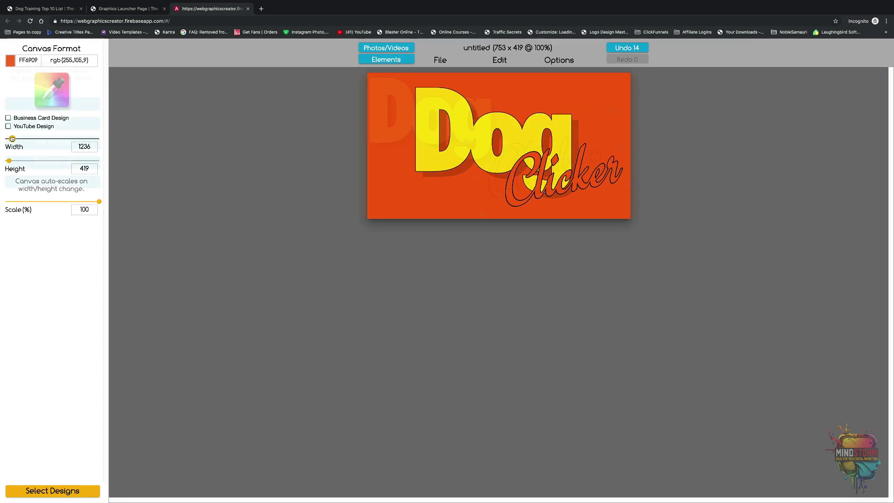
click(476, 154)
drag(476, 153, 475, 155)
- Reduce the canvas to about 716 x 344 pixels
click(52, 181)
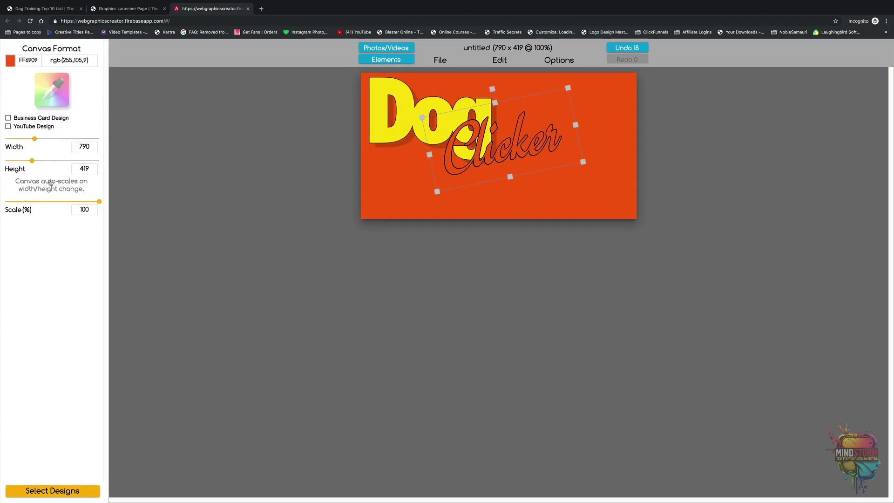
drag(9, 161, 11, 139)
click(569, 185)
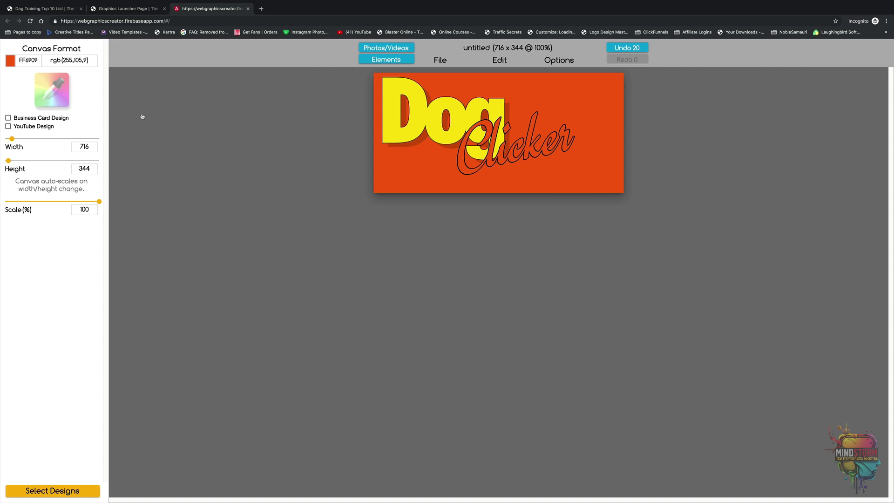
- Make the canvas background white (FFFFFF) and reduce the canvas width to about 604 pixels
click(13, 64)
click(9, 174)
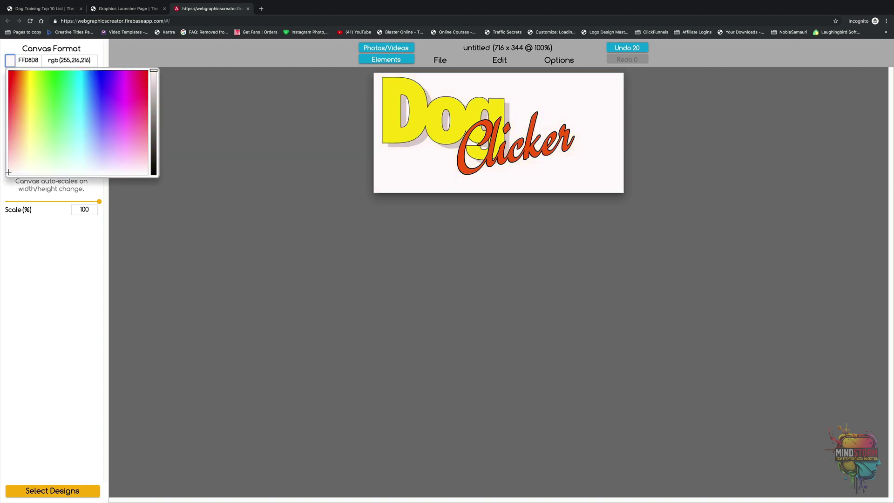
click(570, 183)
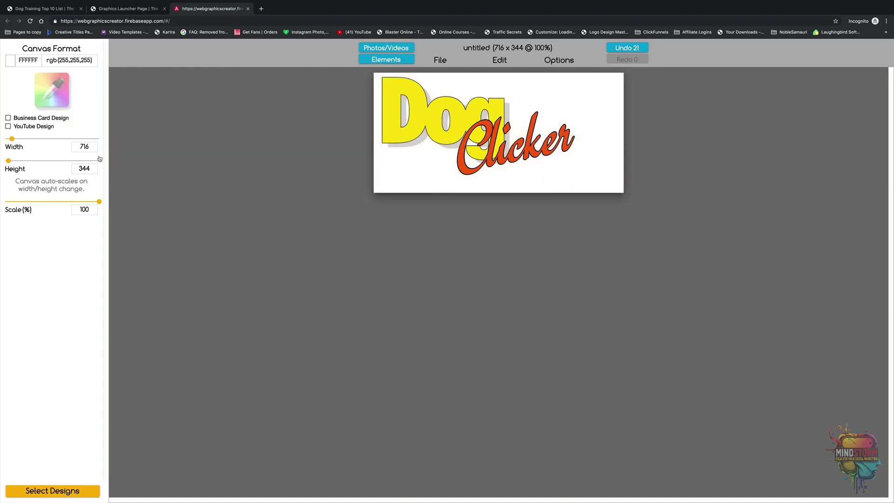
drag(12, 139, 10, 139)
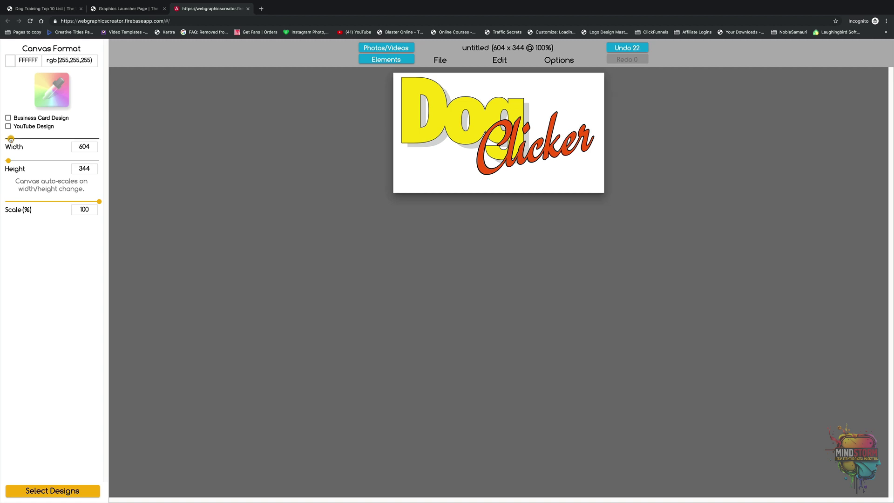
- Download the "Dog Clicker" design as a transparent PNG image named "DogClicker"
click(439, 62)
click(413, 166)
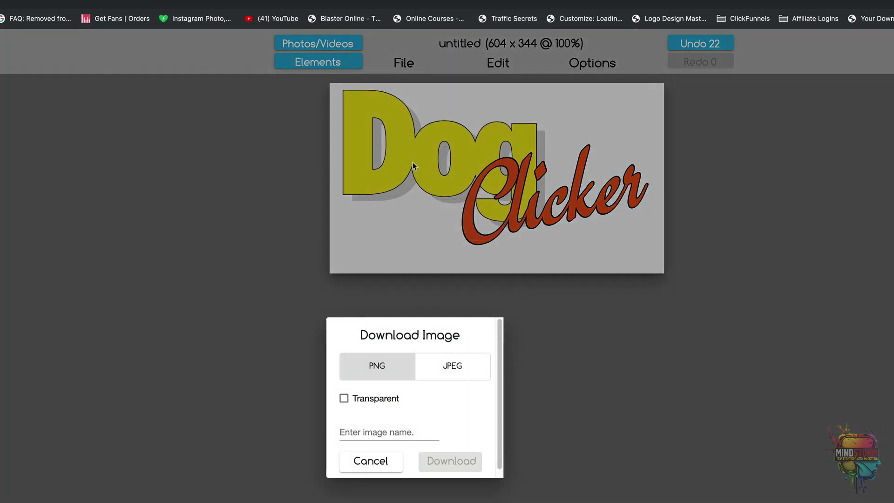
click(344, 399)
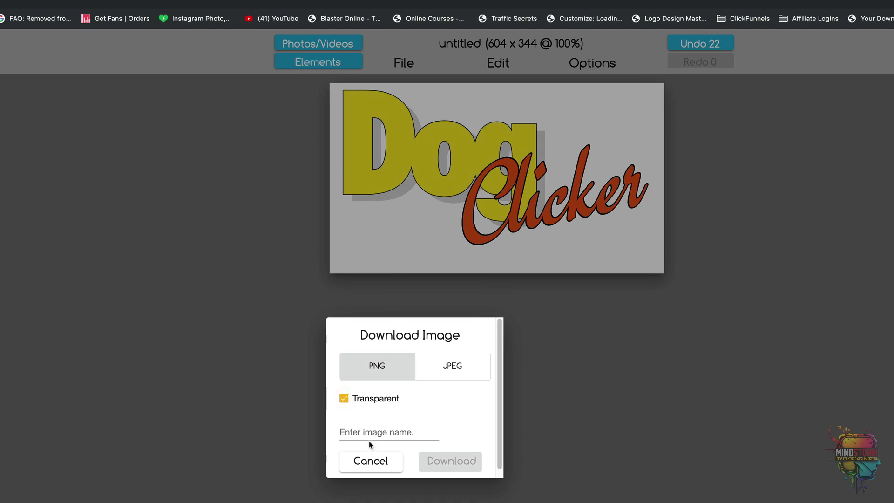
click(362, 431)
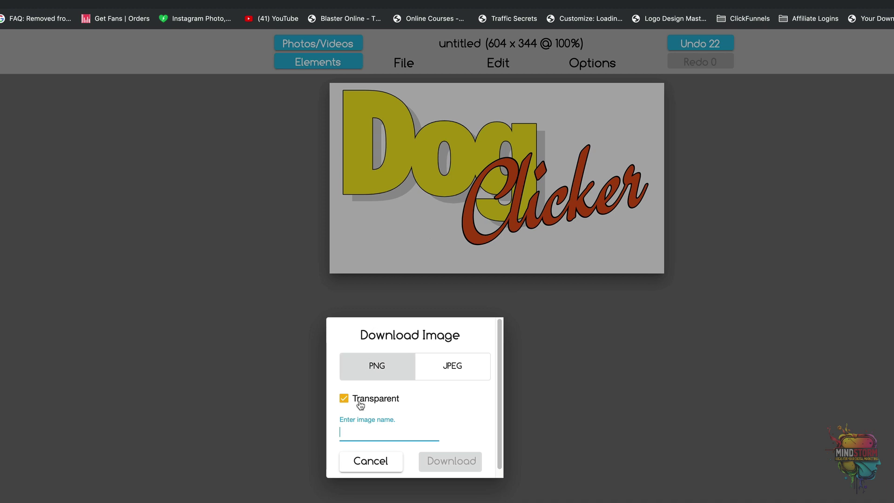
text(DogClicker)
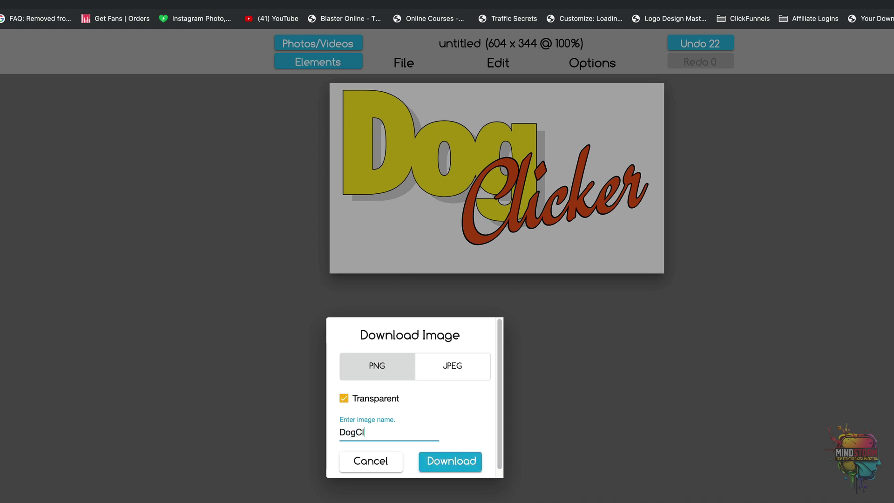
click(445, 461)
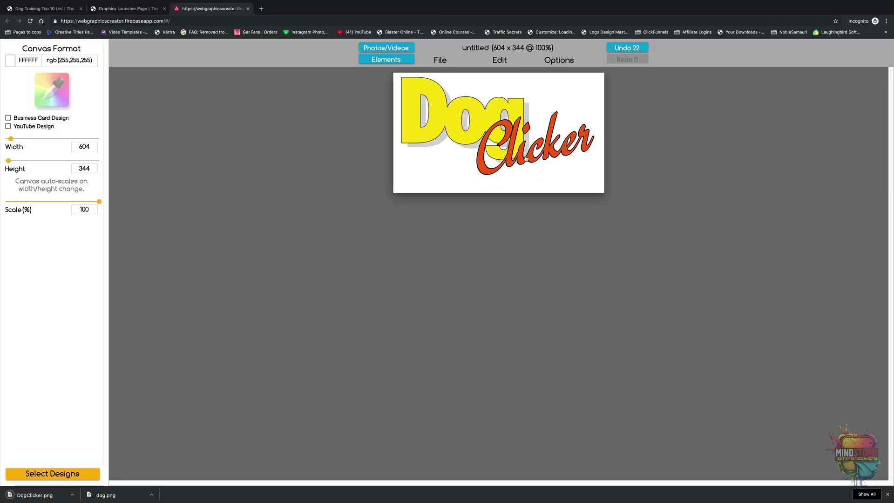
- Change the "Clicker" text to "Stick" and the "Dog" text to "Target"
click(564, 218)
click(538, 157)
click(548, 157)
double_click(547, 155)
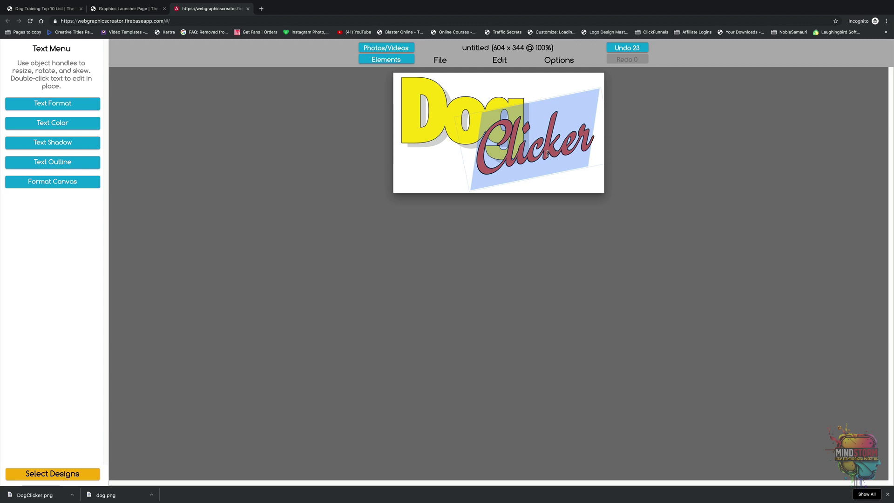
text(Stick)
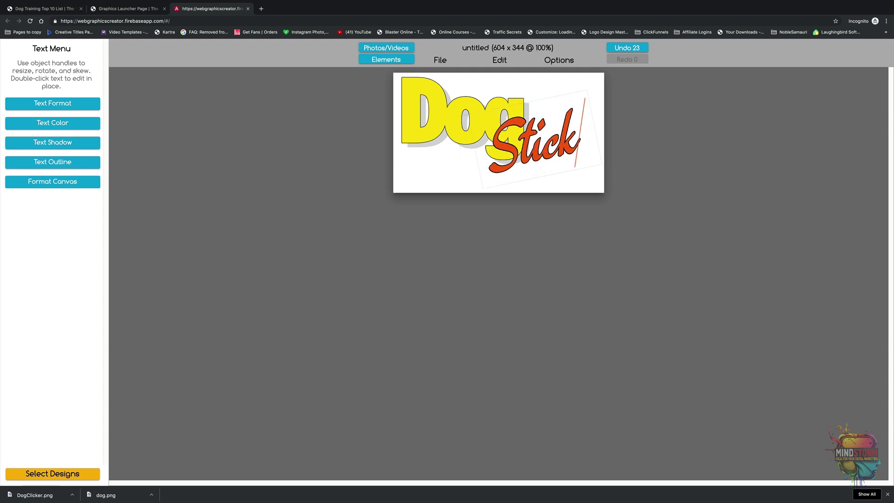
click(433, 109)
double_click(432, 109)
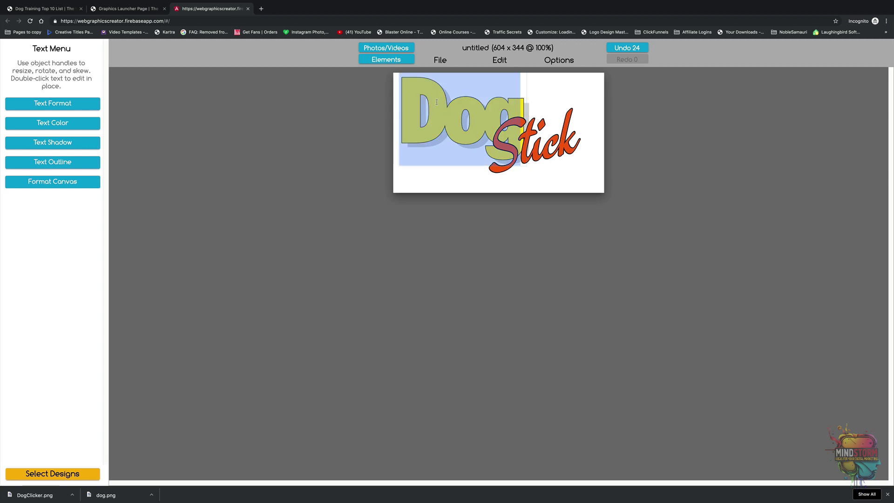
text(Target)
key(Escape)
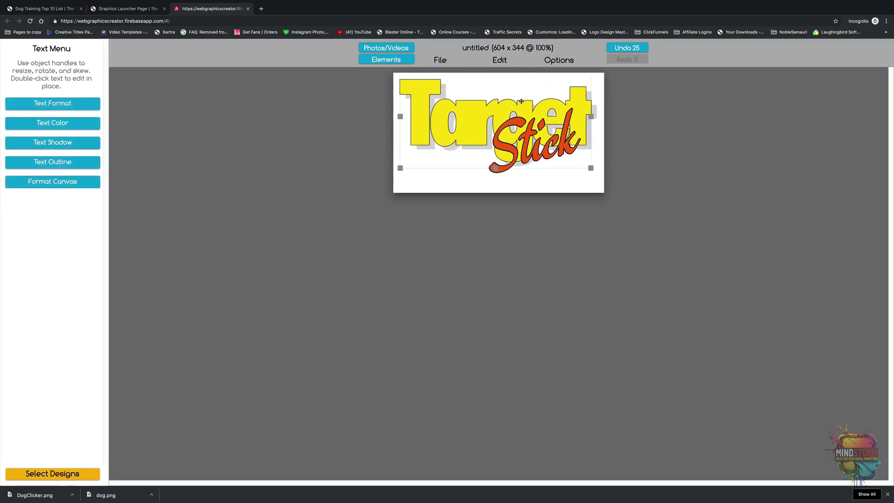
- Download the "Target Stick" design as a transparent PNG image named "TargetStick"
click(440, 60)
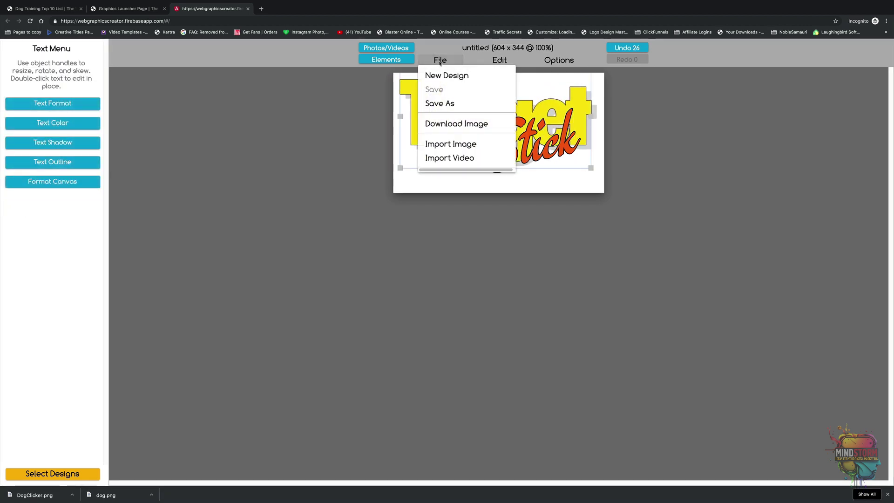
click(437, 124)
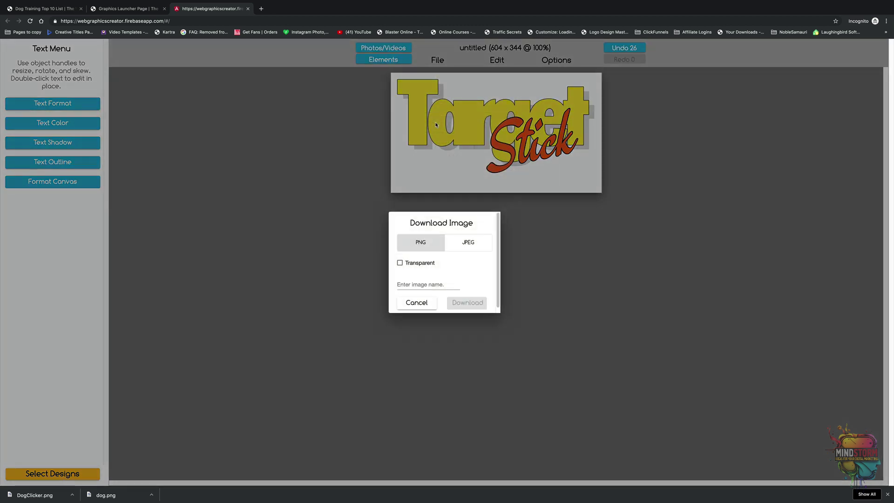
click(400, 263)
click(422, 285)
text(TargetStick)
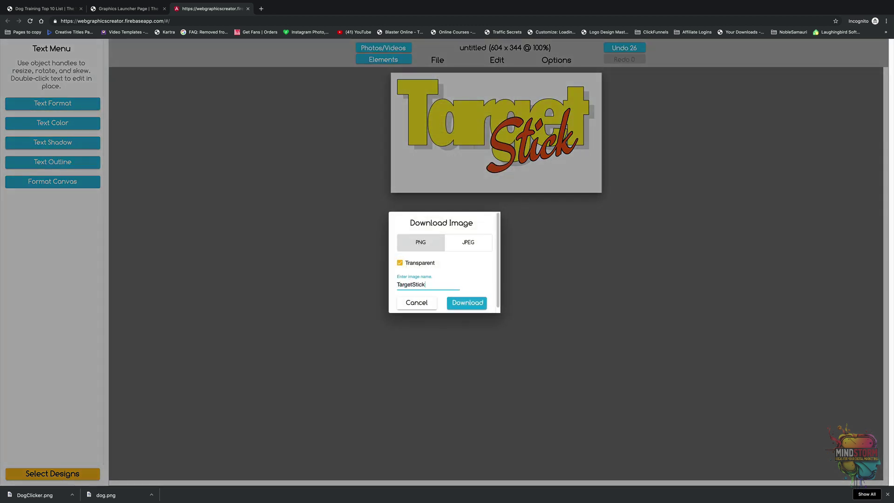
click(449, 303)
- Open the "Target" text for editing
click(445, 130)
double_click(442, 118)
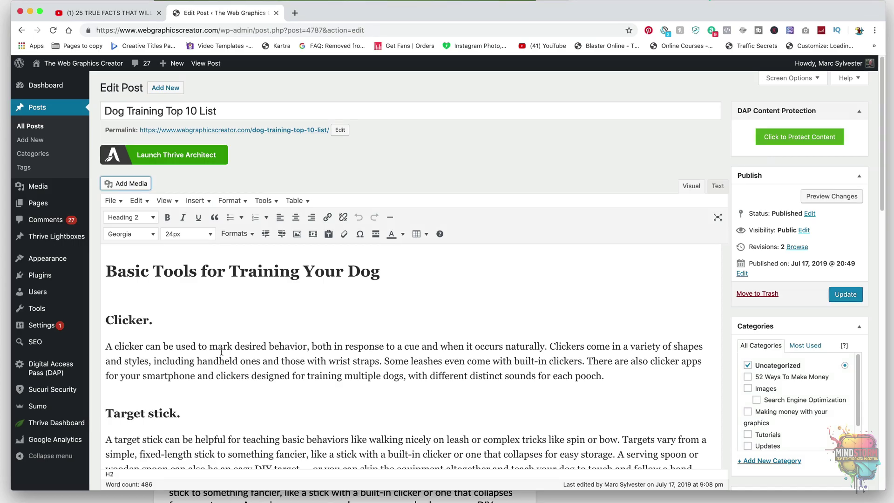
- In the WordPress post editor, insert the "Collars harness" image above the "Clicker." heading and align it left
scroll(221, 352, down, 3)
scroll(221, 352, up, 1)
scroll(221, 351, up, 2)
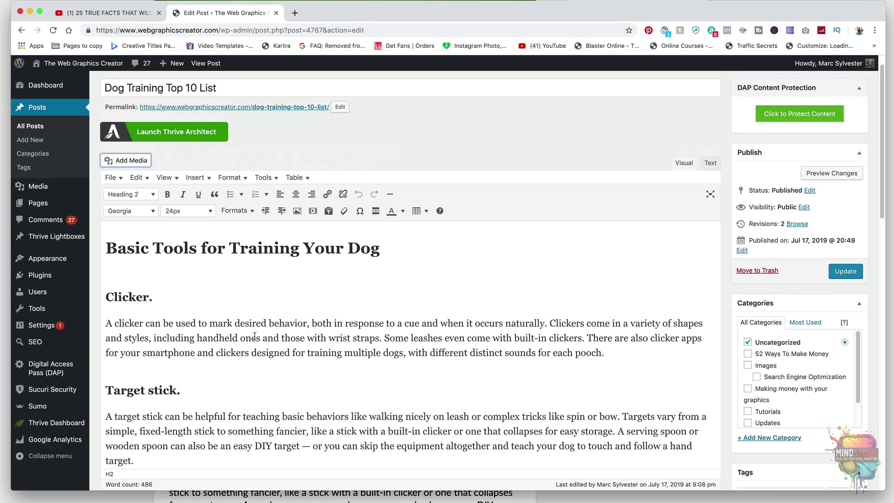
click(126, 278)
scroll(126, 278, down, 1)
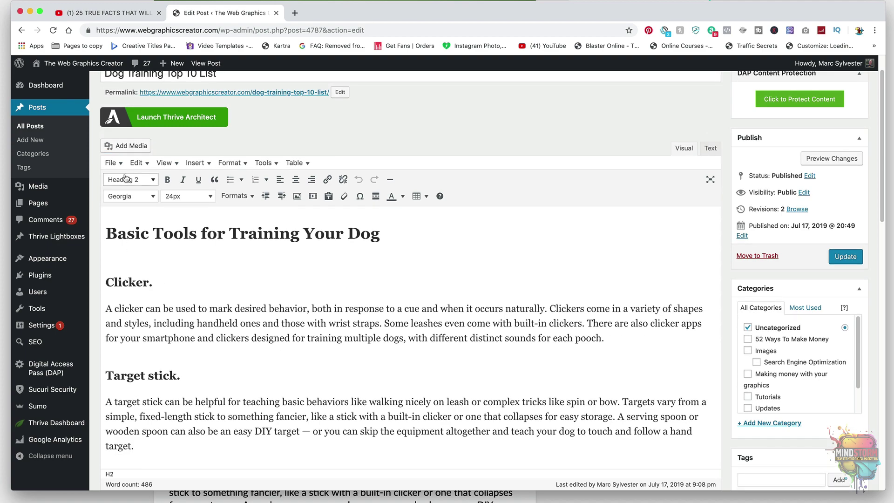
click(129, 147)
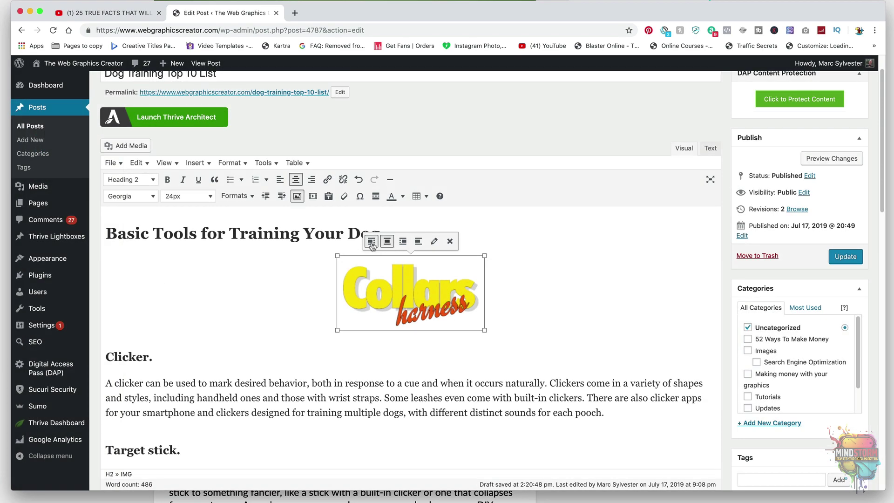
click(371, 241)
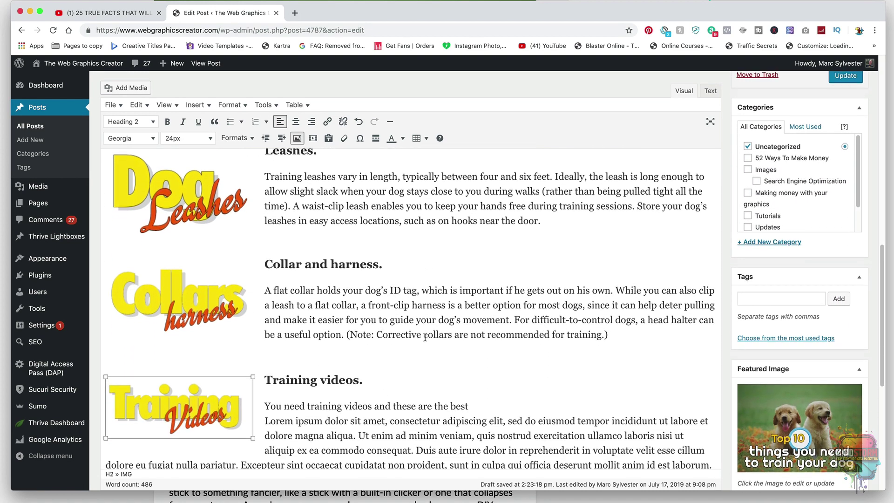
scroll(791, 233, up, 2)
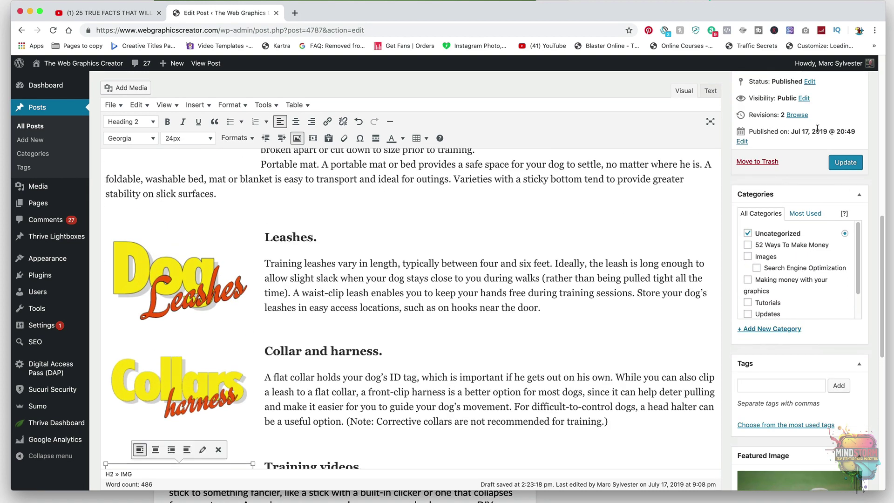
- Update the dog training post and review the featured image and section-title graphics throughout the published page
click(856, 163)
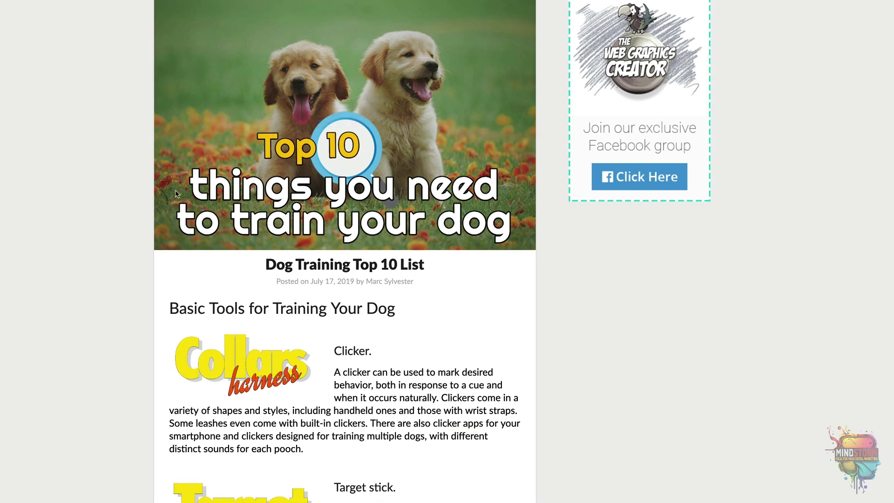
scroll(19, 230, down, 7)
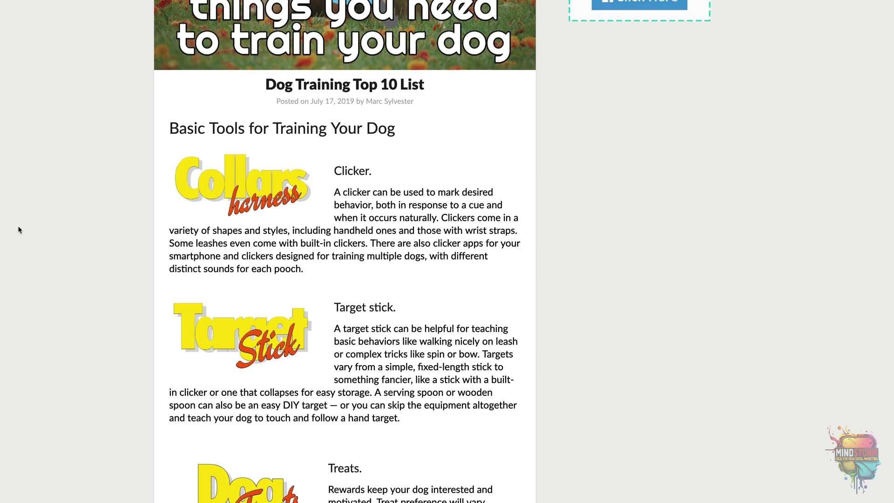
scroll(19, 229, down, 3)
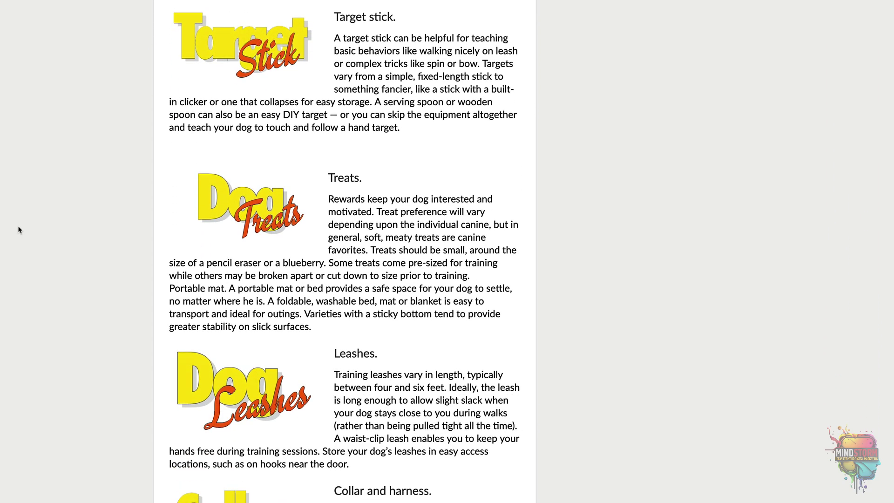
scroll(18, 229, down, 7)
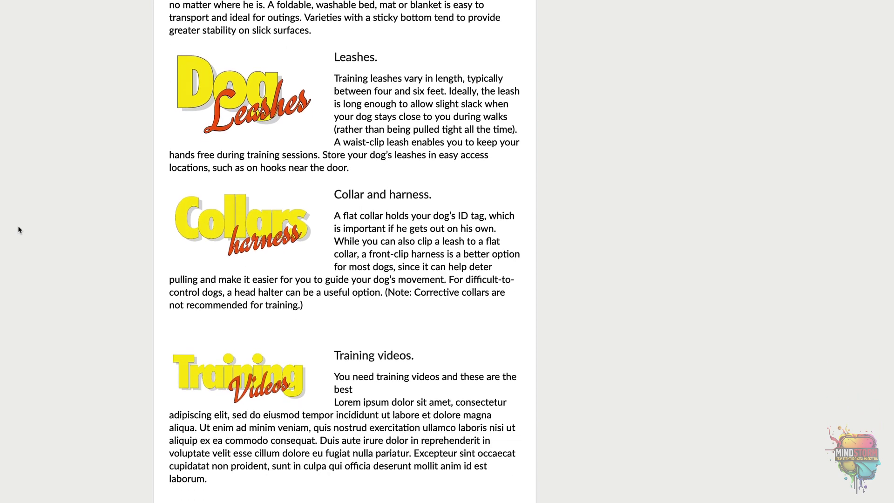
scroll(18, 230, up, 2)
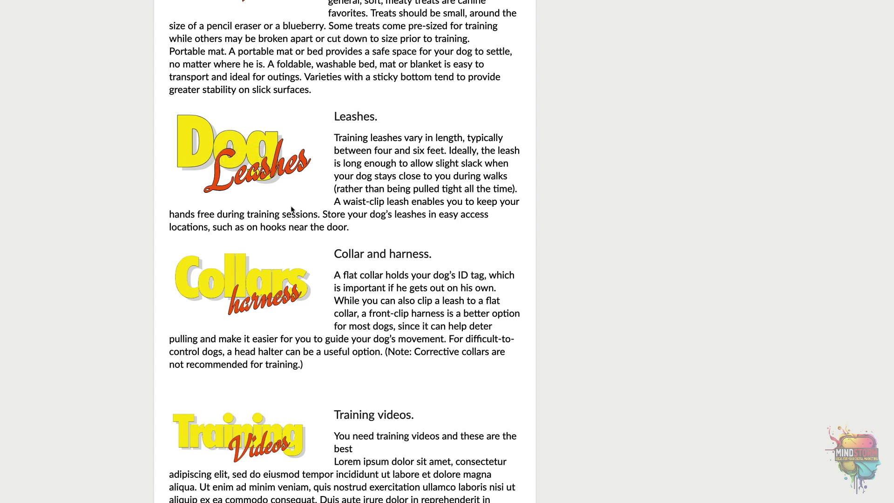
scroll(292, 209, up, 10)
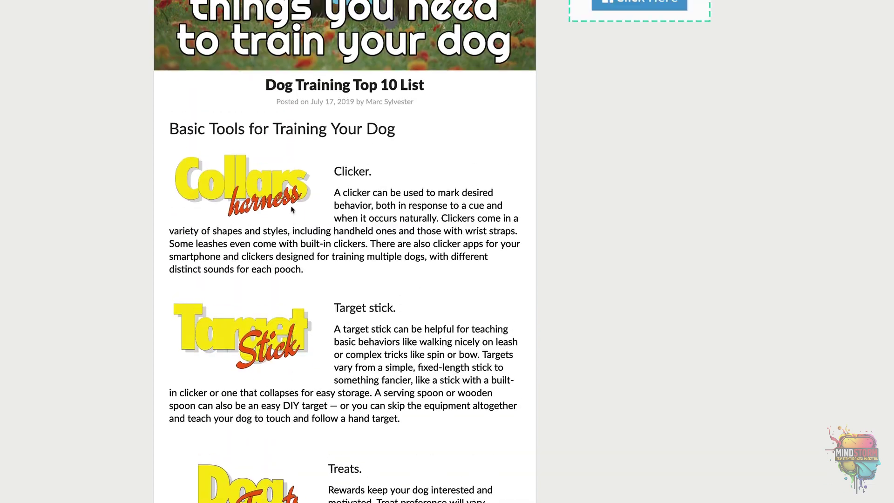
scroll(292, 210, down, 10)
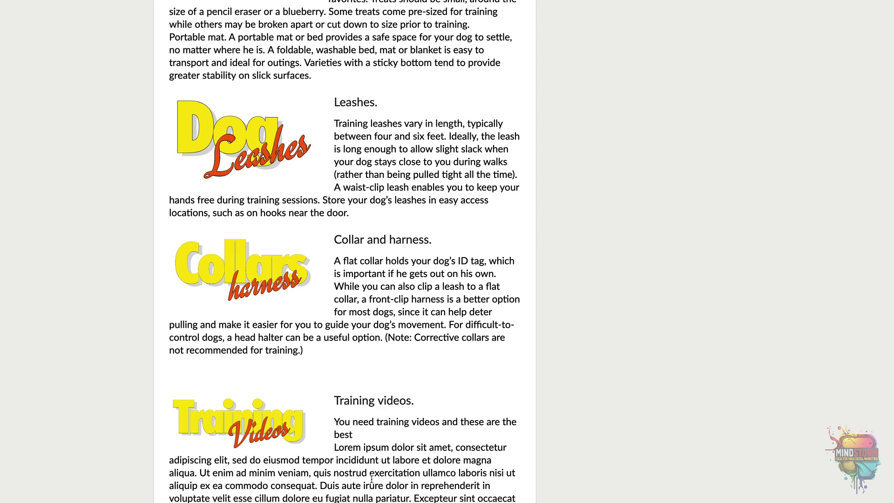
scroll(58, 427, up, 15)
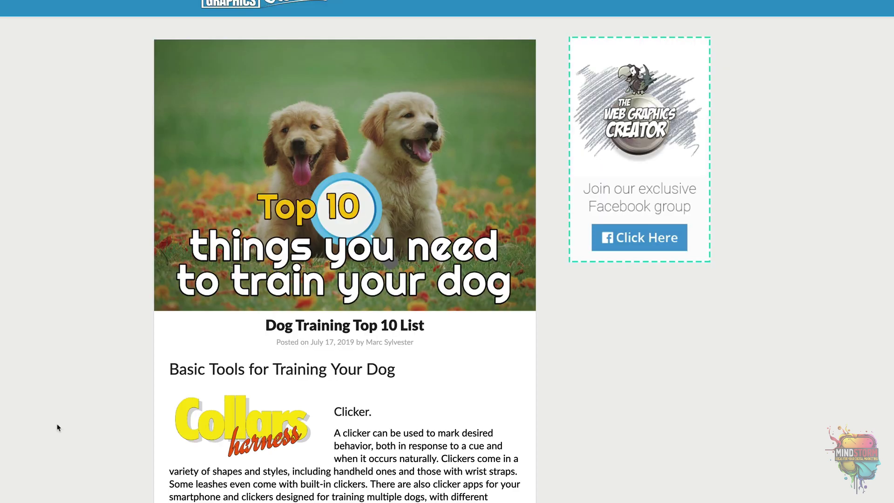